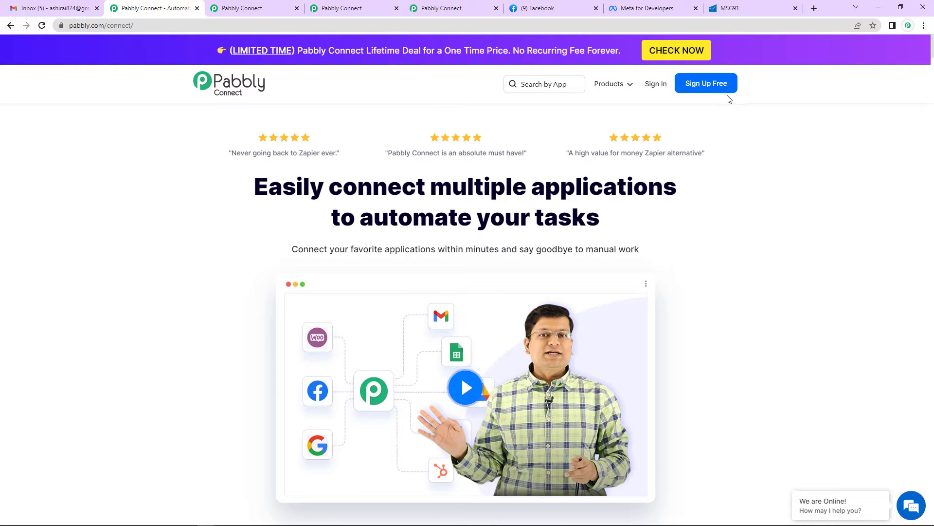
- Sign in to Pabbly, open Pabbly Connect via Access Now, and start Create Workflow
click(652, 86)
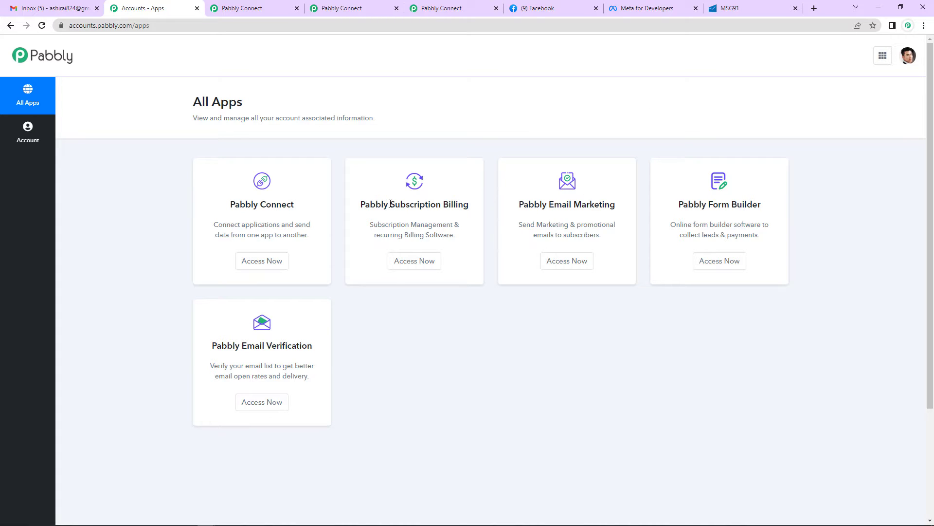
click(244, 266)
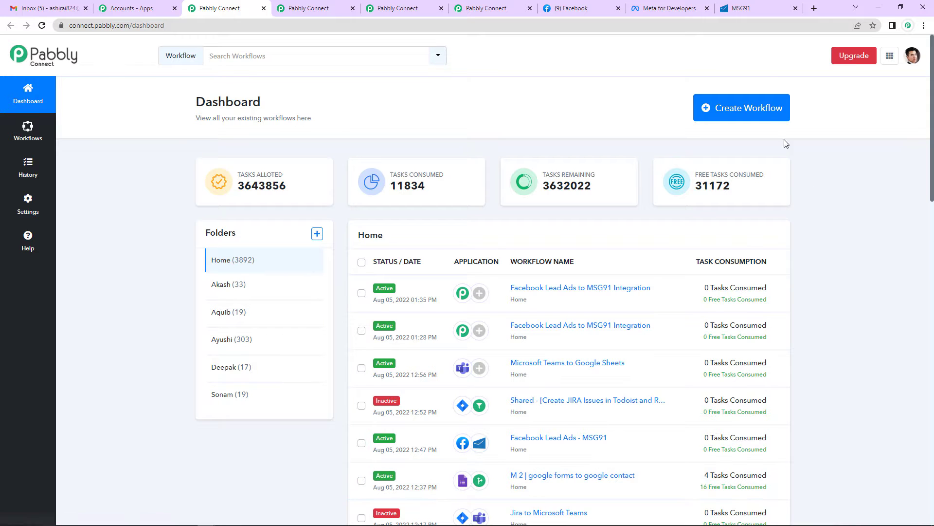
click(748, 111)
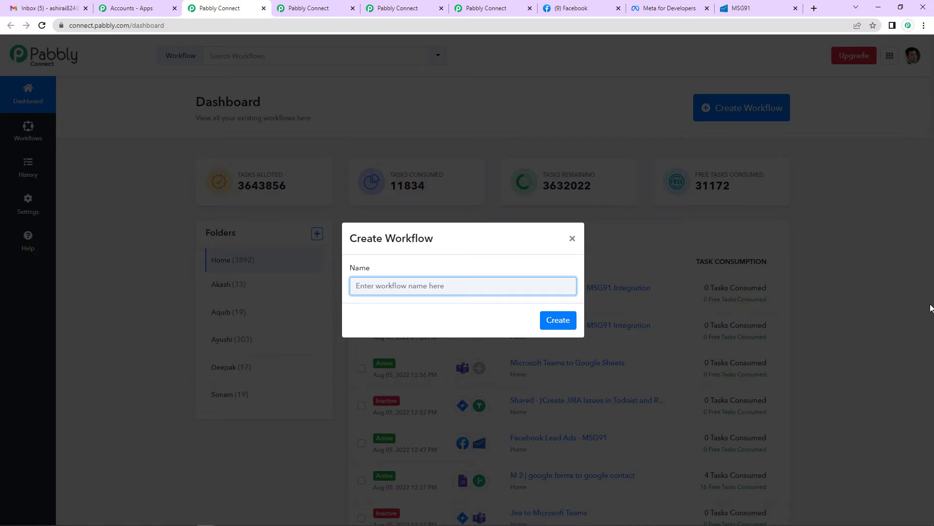
- Name the workflow 'Facebook Lead Ads to MSG91 Integration' and create it
text(Facebook Lead Ads to MSG91 )
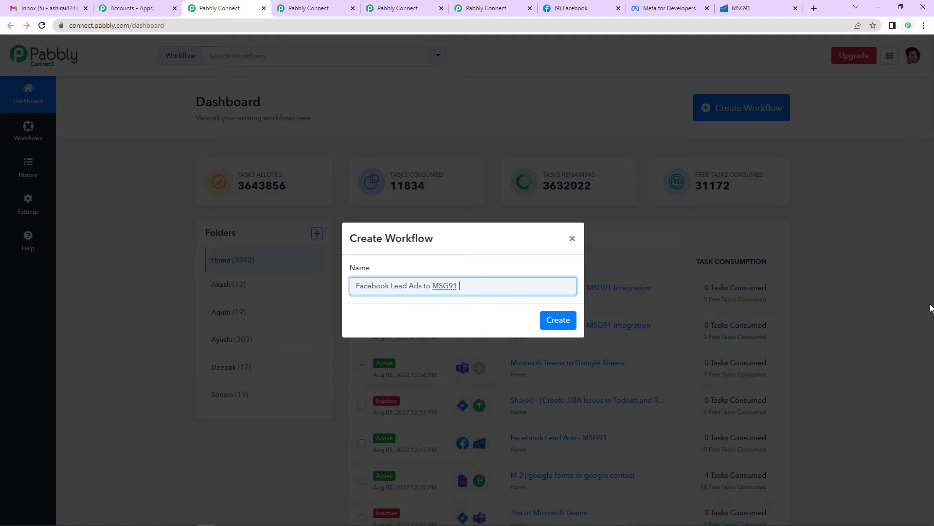
text(Integration)
click(544, 322)
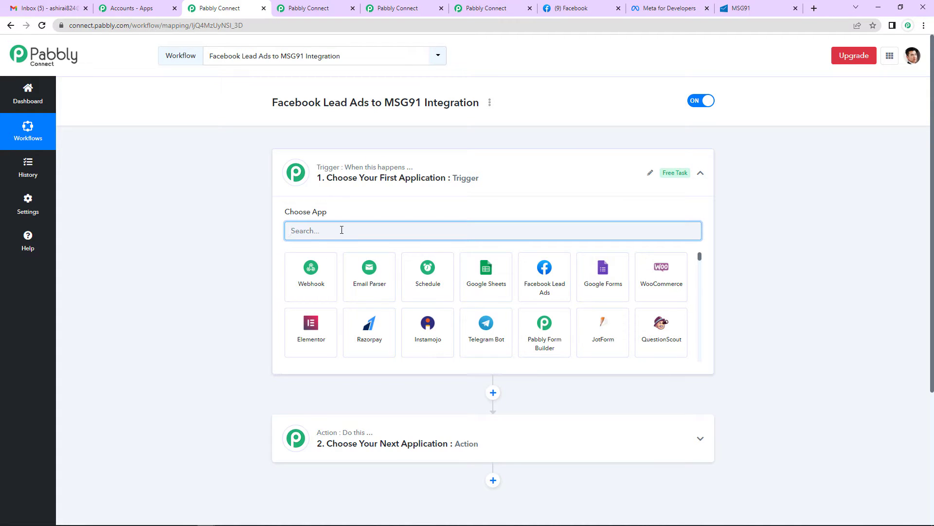
- Set the trigger to Facebook Lead Ads with the New Lead (Instant) event
click(547, 288)
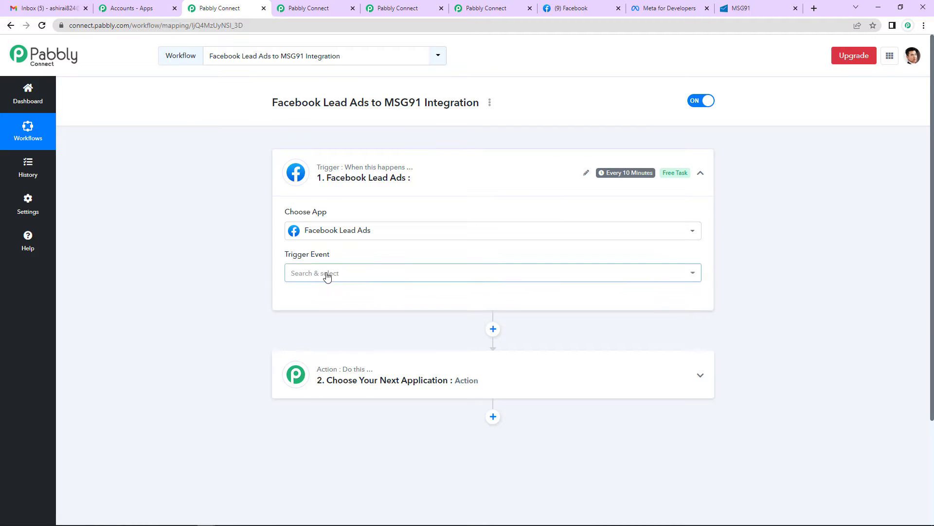
click(323, 274)
click(327, 321)
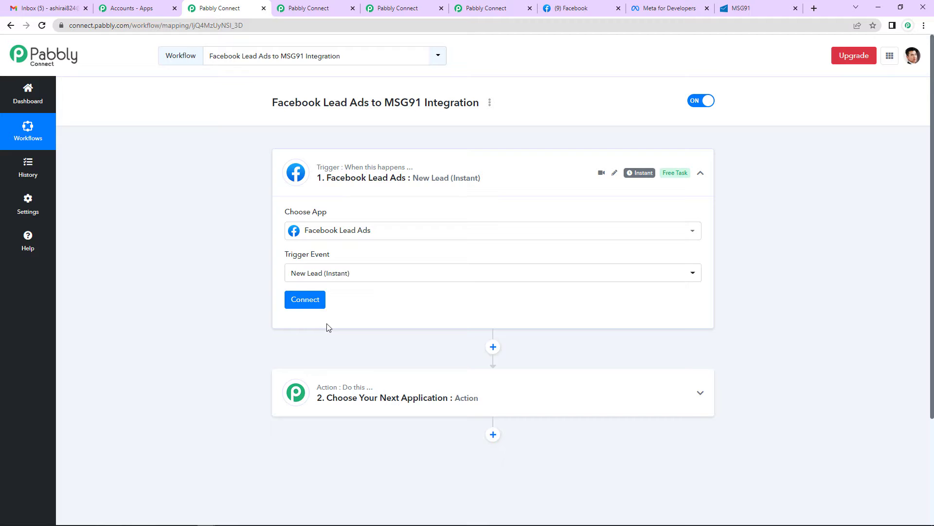
- Add and authorize a new Facebook Lead Ads connection for the trigger
click(300, 299)
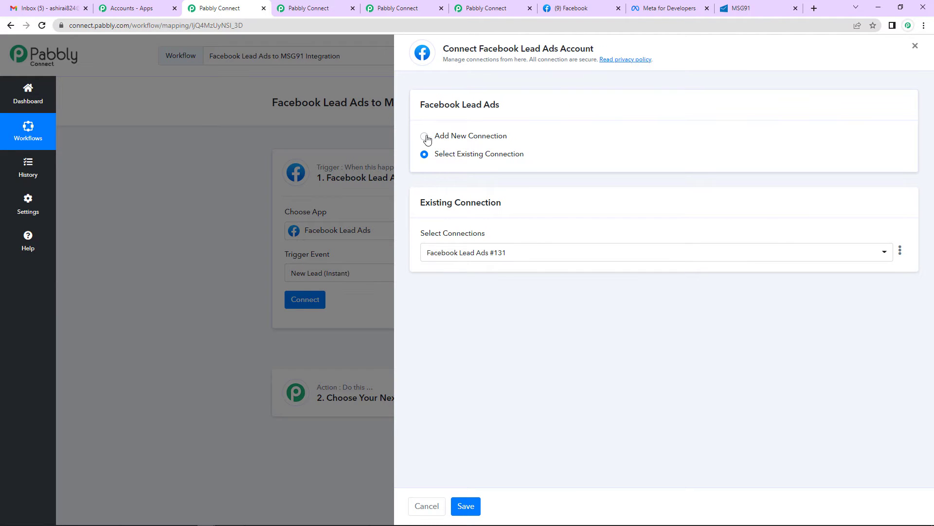
click(423, 137)
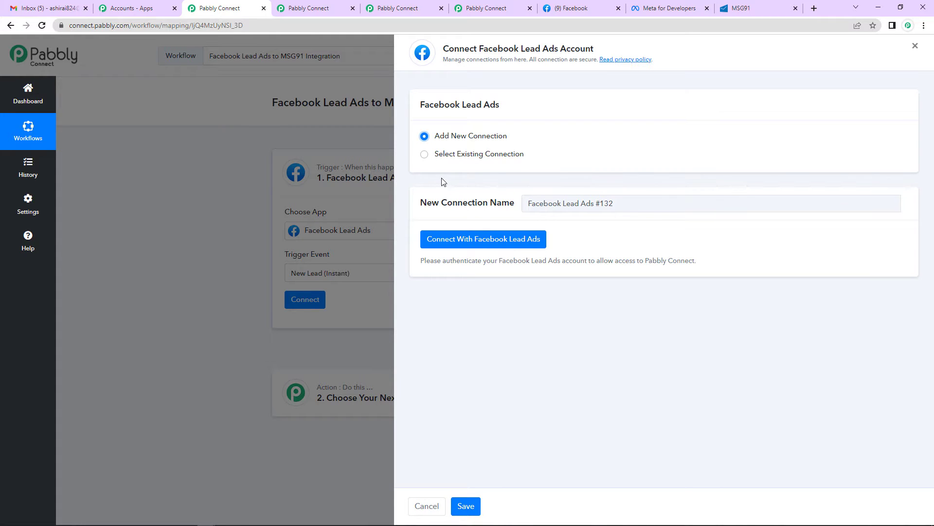
click(476, 242)
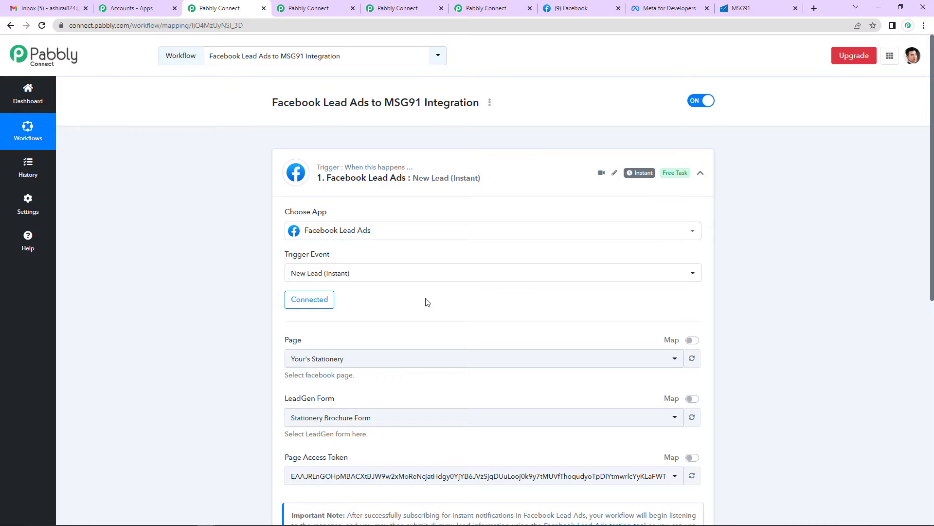
- Scroll past the connected trigger settings and switch to the Facebook browser tab
scroll(330, 309, down, 1)
scroll(330, 309, down, 1)
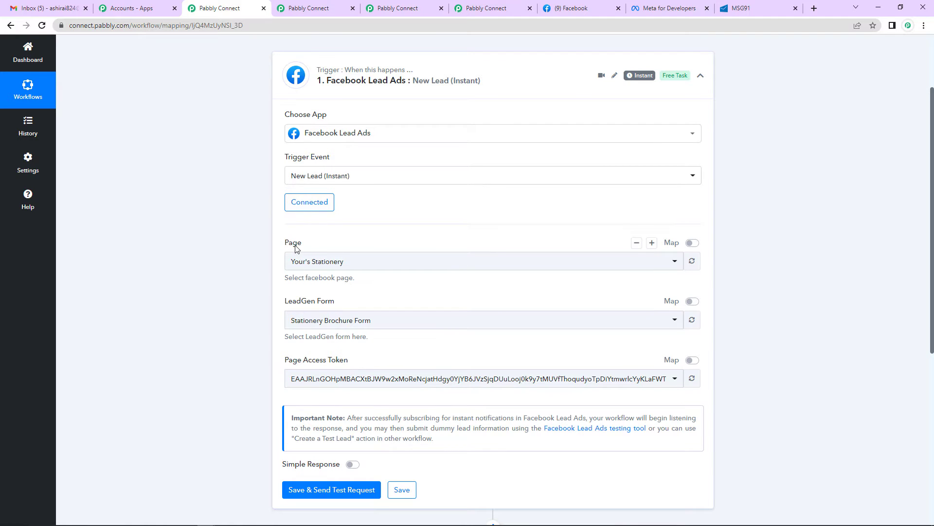
click(573, 11)
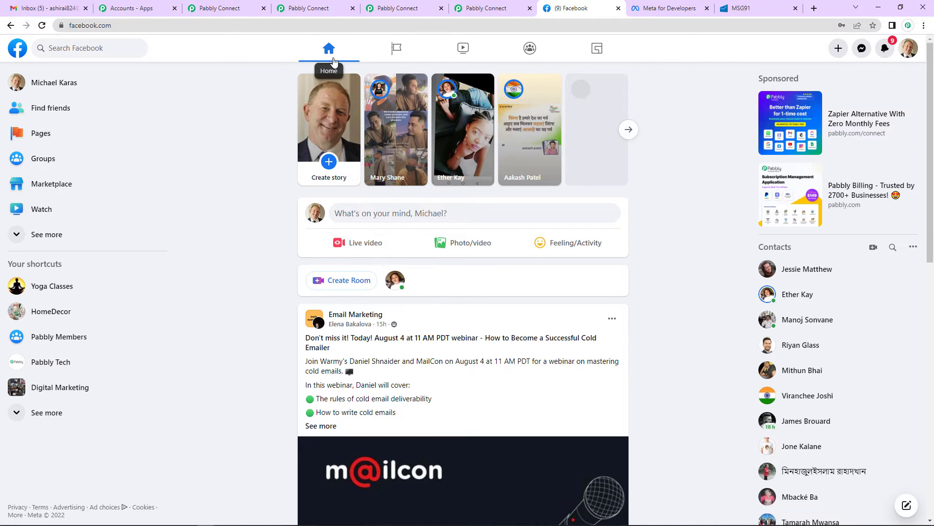
- Browse the managed Facebook pages, then open the trigger's Page dropdown in Pabbly Connect
click(394, 49)
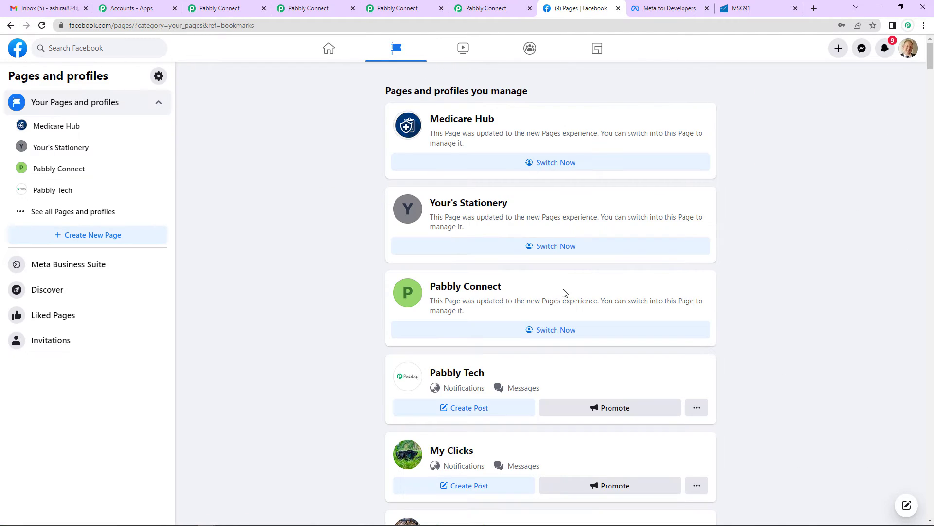
scroll(529, 256, down, 6)
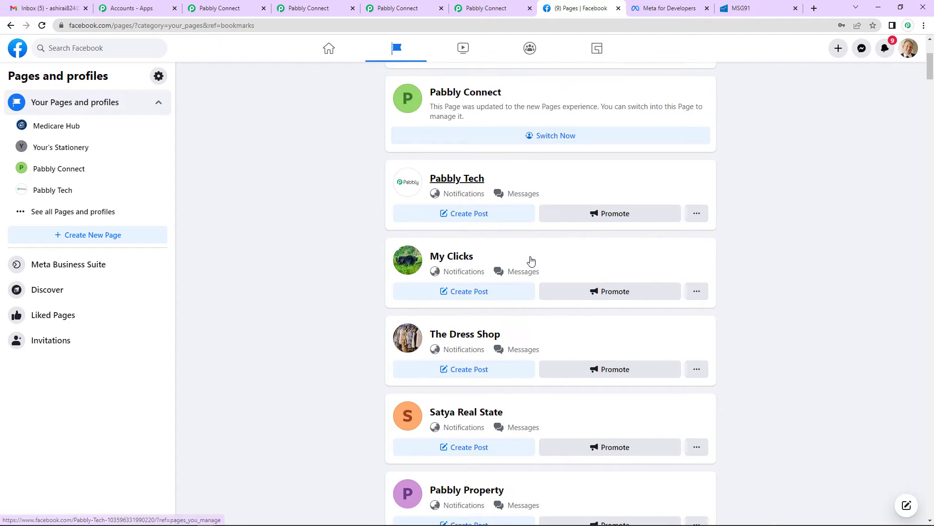
scroll(532, 264, down, 7)
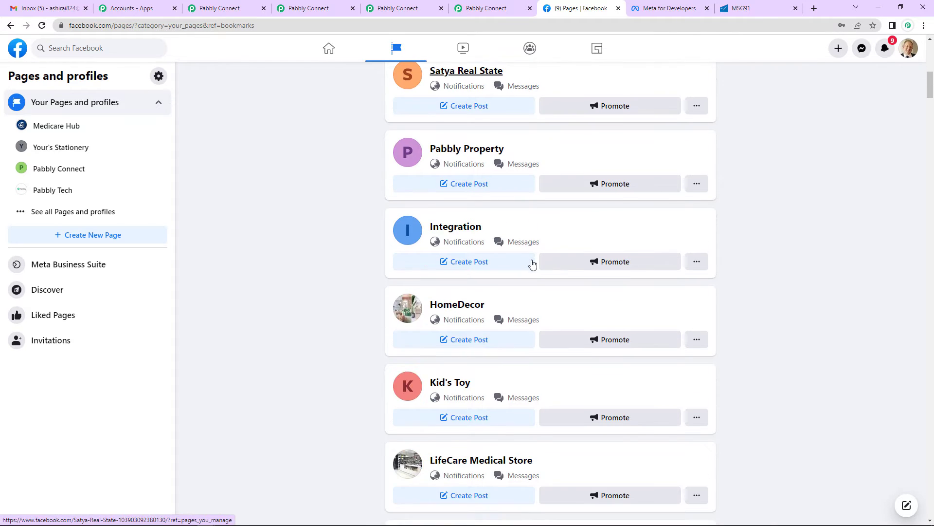
scroll(532, 265, down, 3)
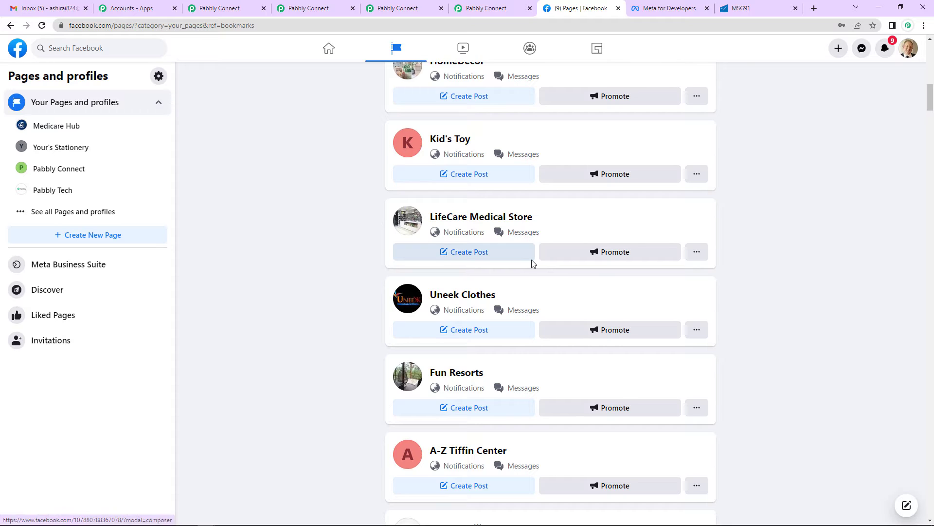
scroll(533, 264, down, 4)
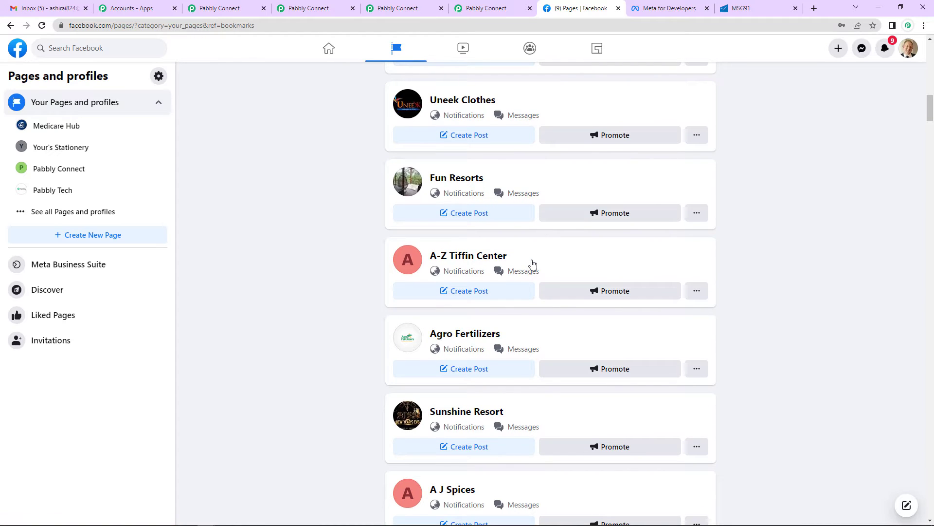
scroll(533, 264, down, 4)
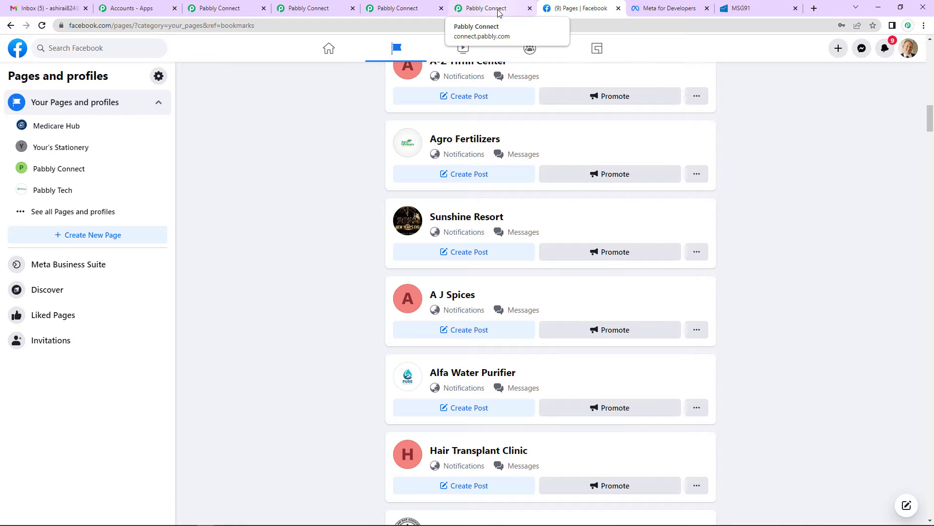
click(306, 11)
click(362, 261)
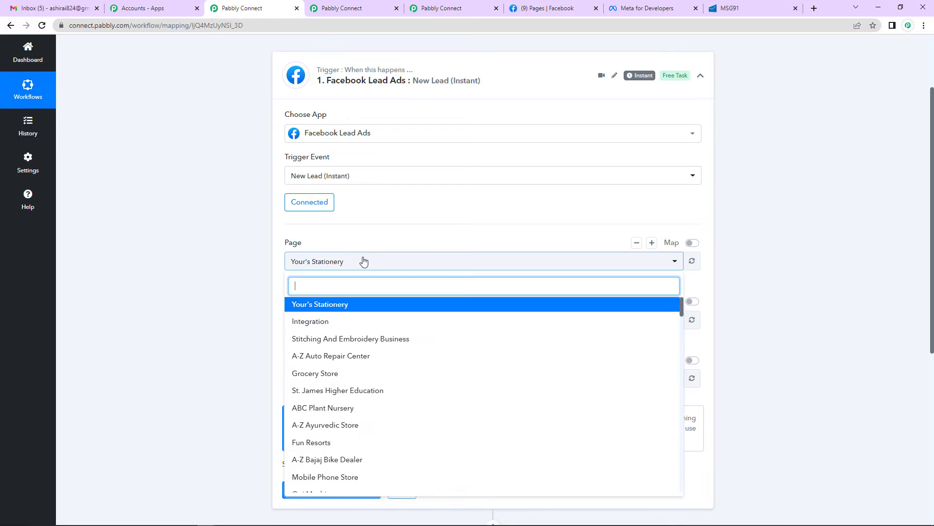
- Select the Grocery Store page, send a test request, and open the Lead Ads testing tool
click(369, 373)
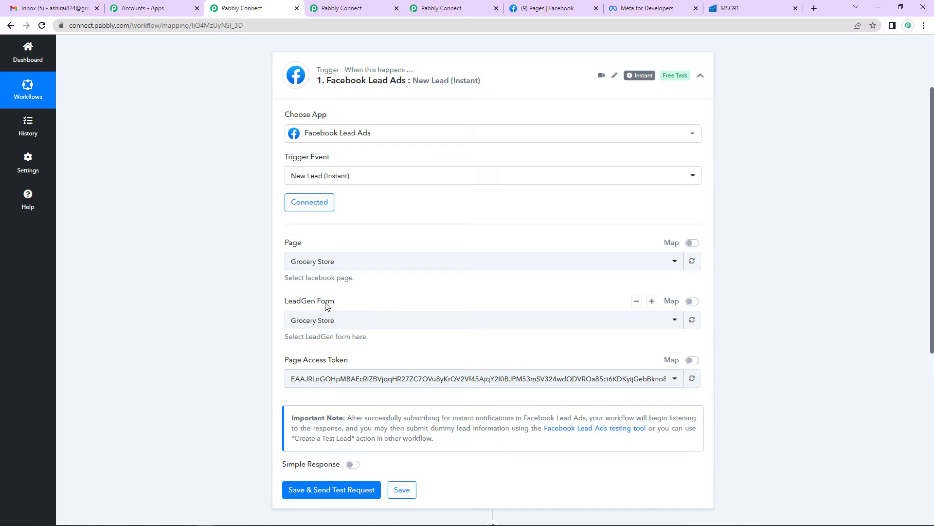
scroll(325, 305, down, 3)
click(331, 343)
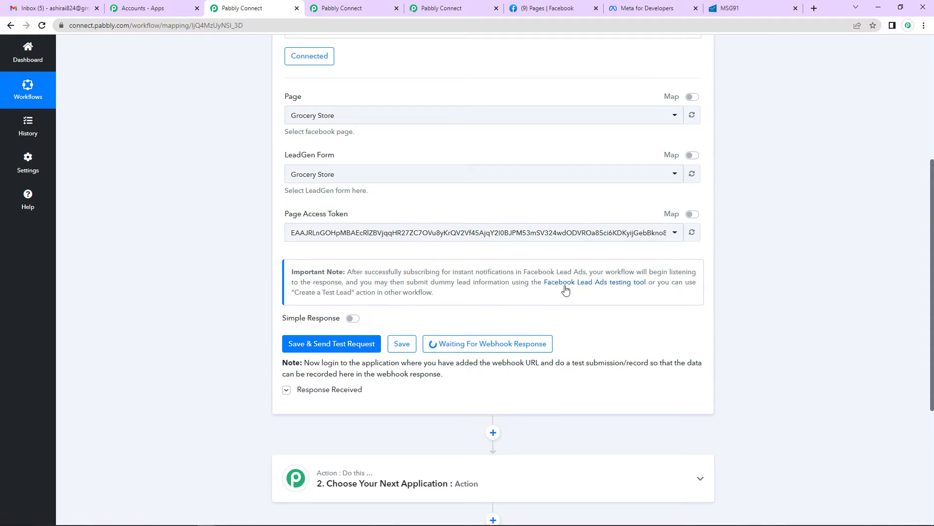
click(626, 288)
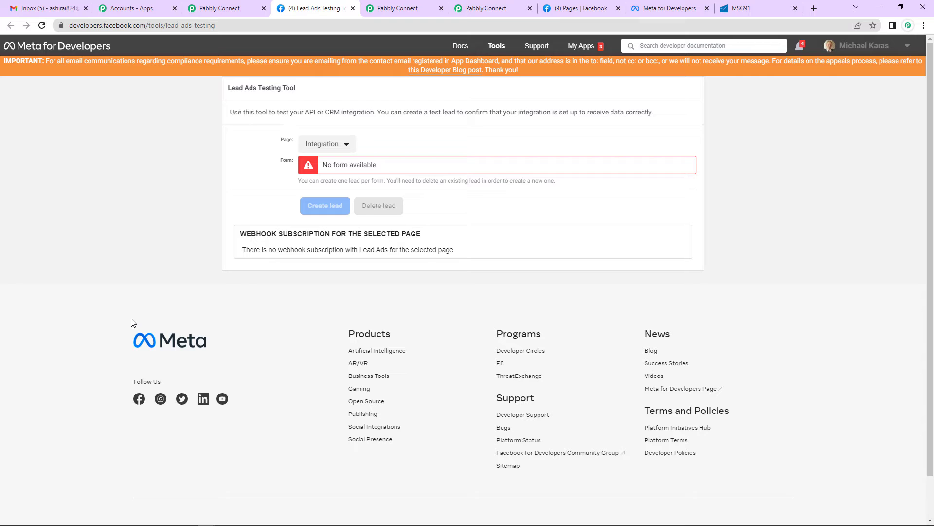
- Select the Grocery Store page in the testing tool and preview its lead form
click(346, 148)
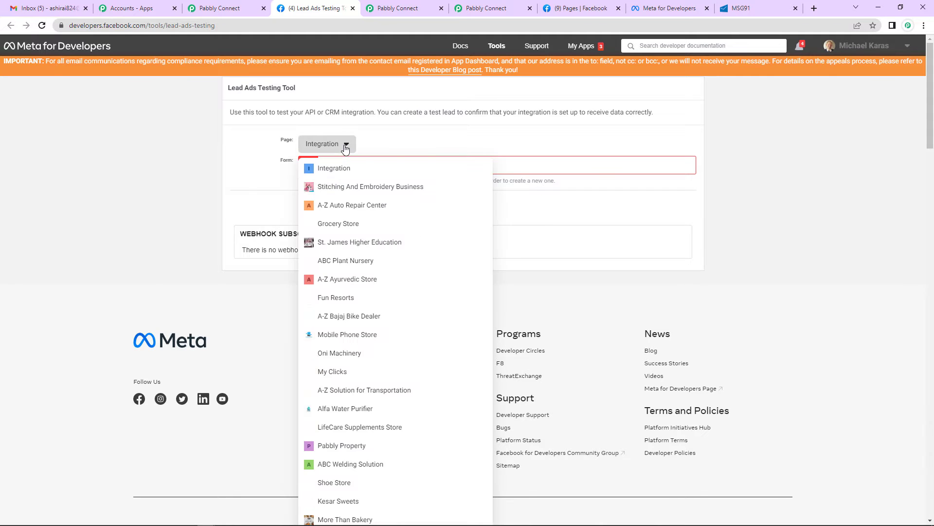
click(341, 225)
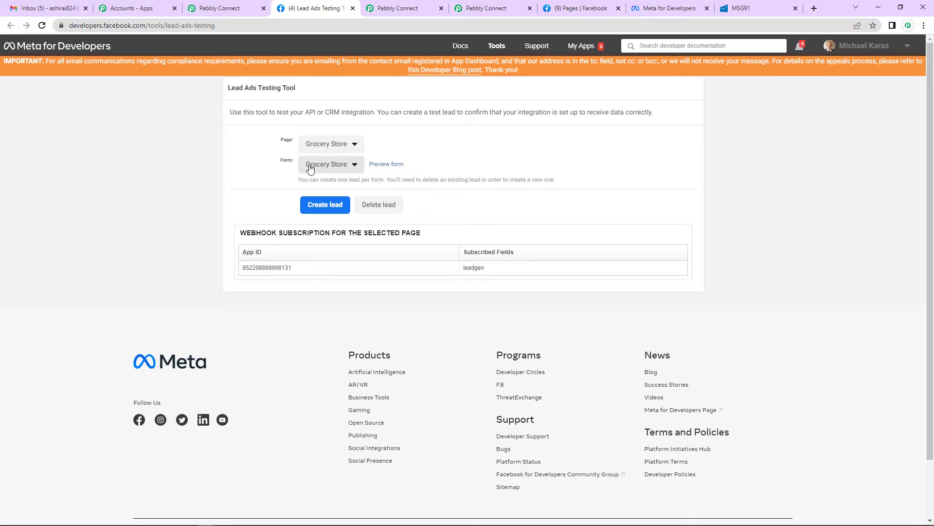
click(394, 166)
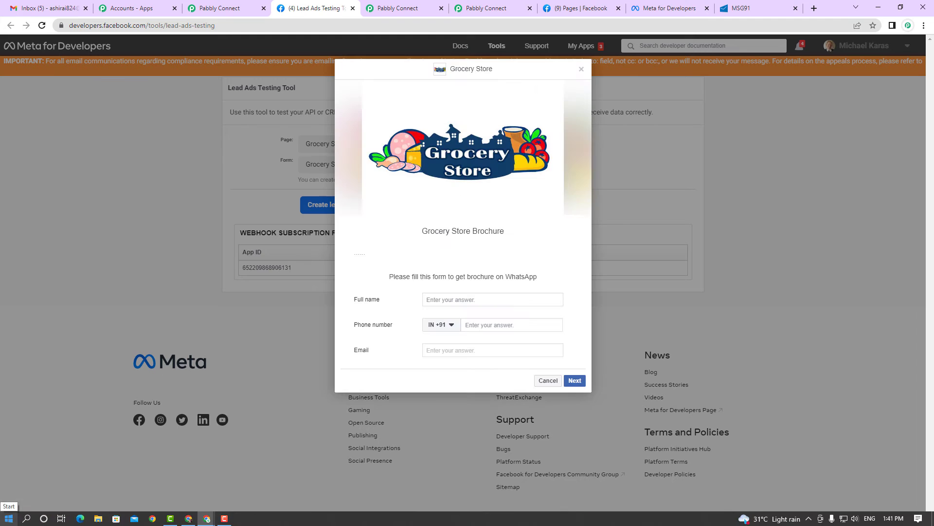
- Fill the test lead with a sample full name and e-mail, submit it, and close the preview
click(438, 297)
text(Demo Name)
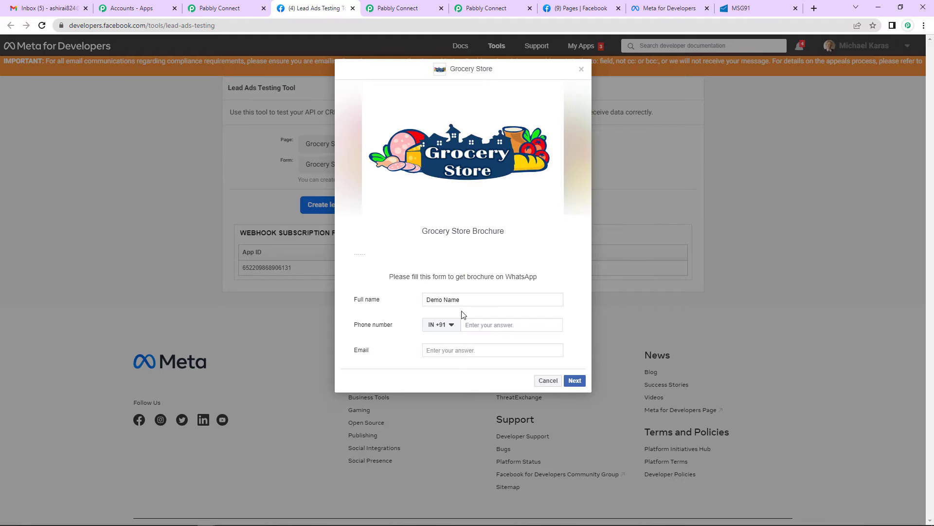
click(480, 322)
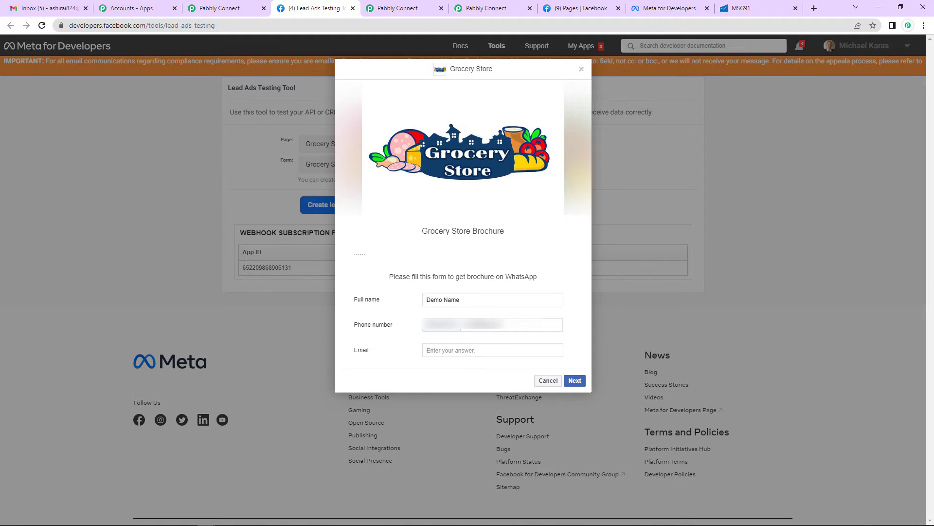
click(448, 351)
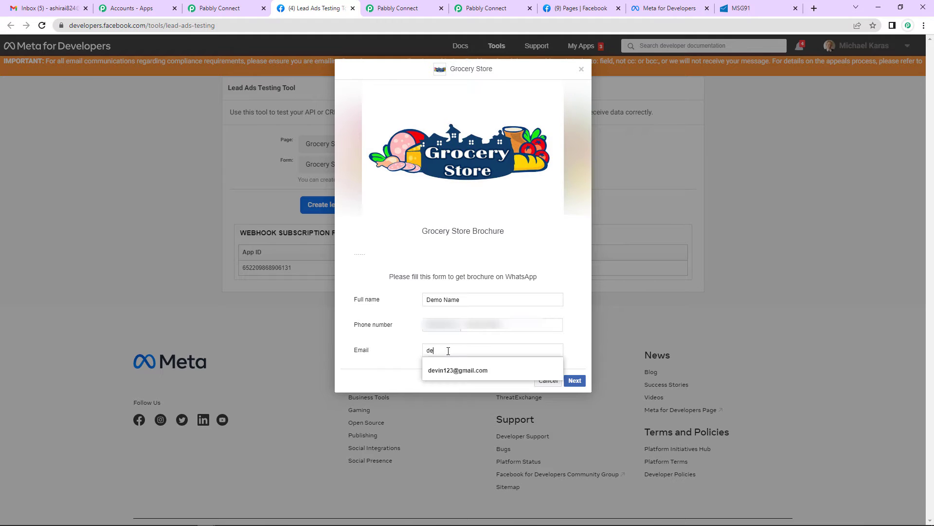
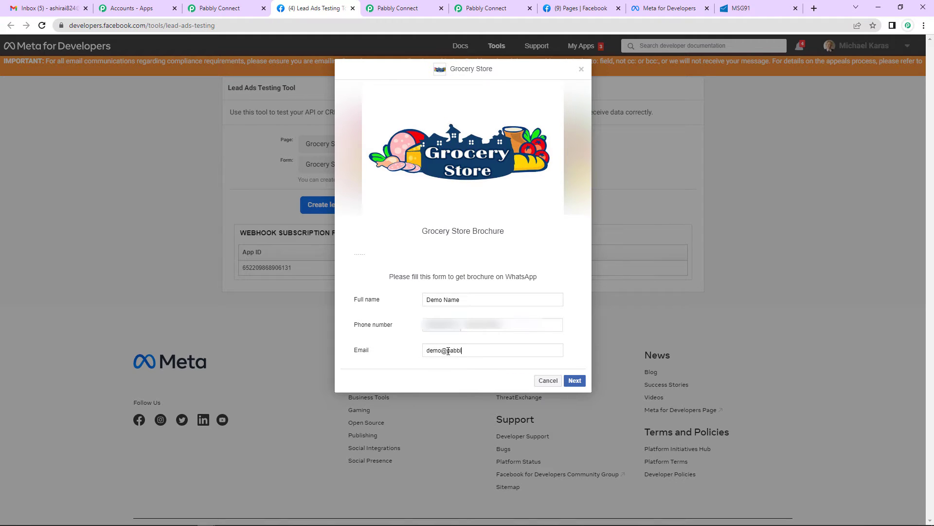
click(574, 380)
click(572, 298)
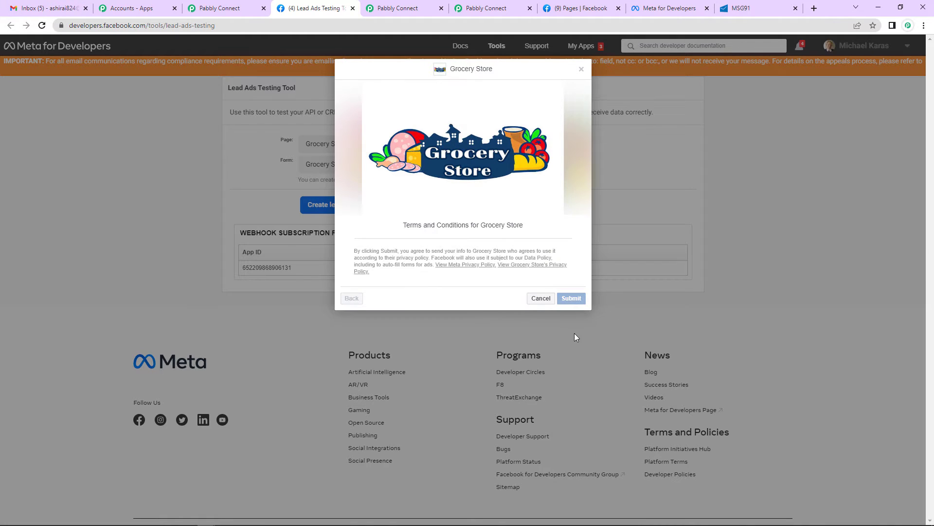
click(582, 71)
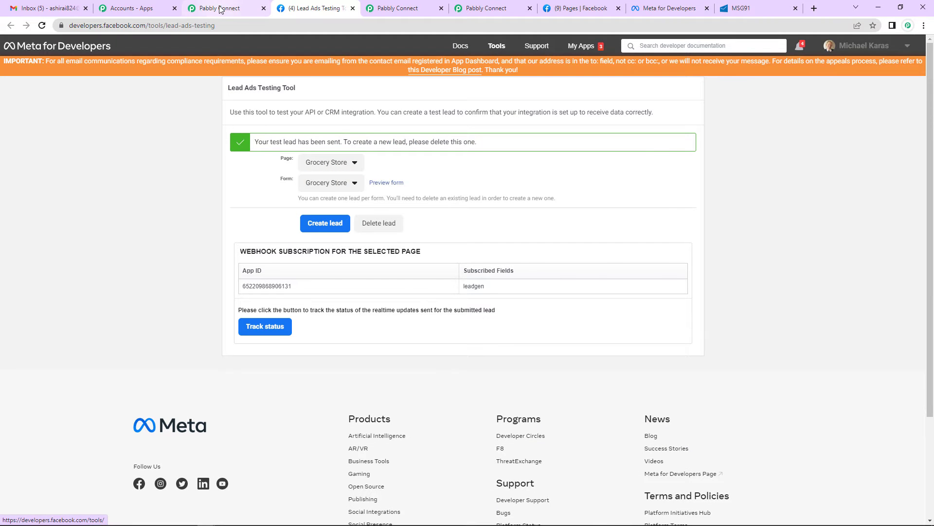
click(217, 8)
- Scroll through the received test-lead response down to the Res4 Email field
scroll(552, 322, down, 2)
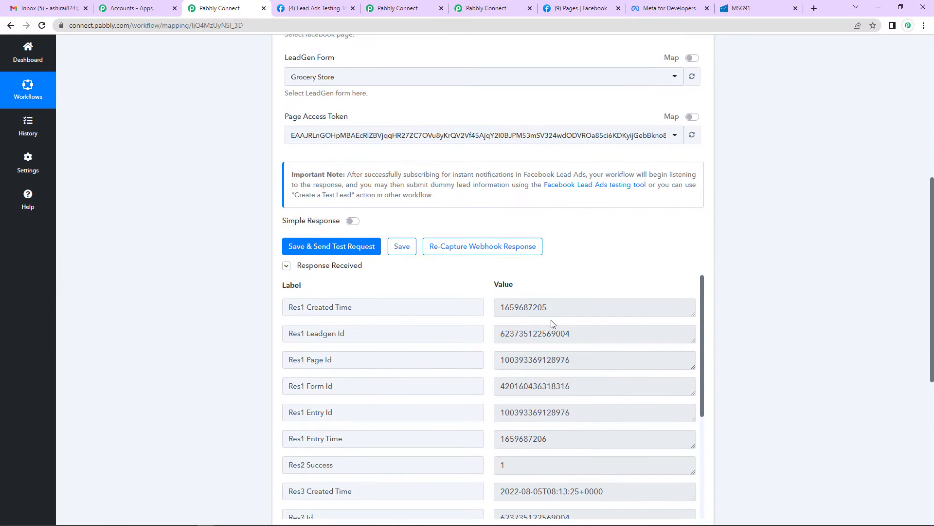
scroll(552, 321, down, 2)
scroll(812, 333, down, 2)
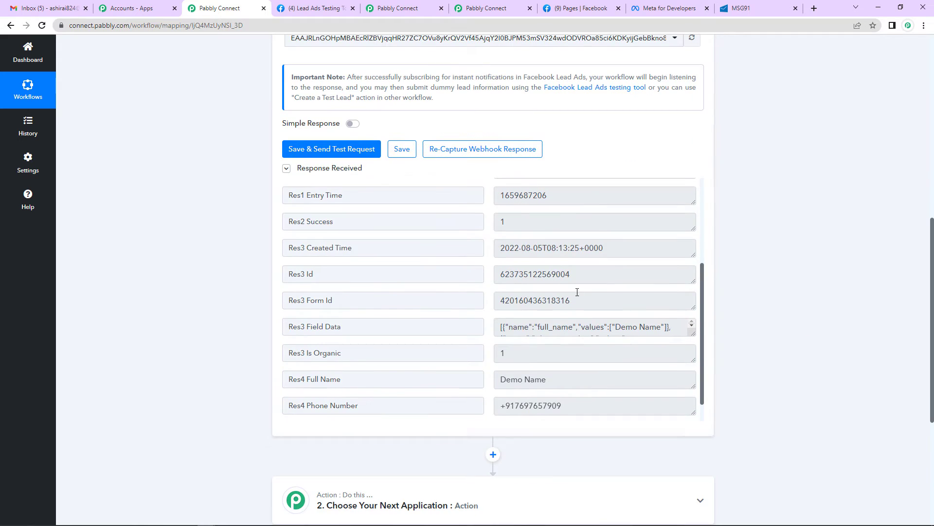
scroll(431, 345, up, 2)
scroll(430, 345, up, 1)
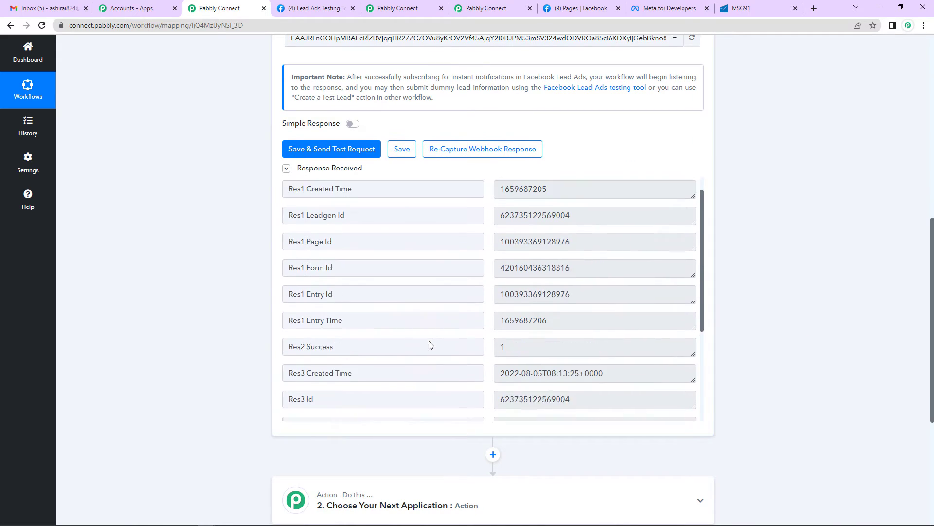
scroll(305, 255, down, 6)
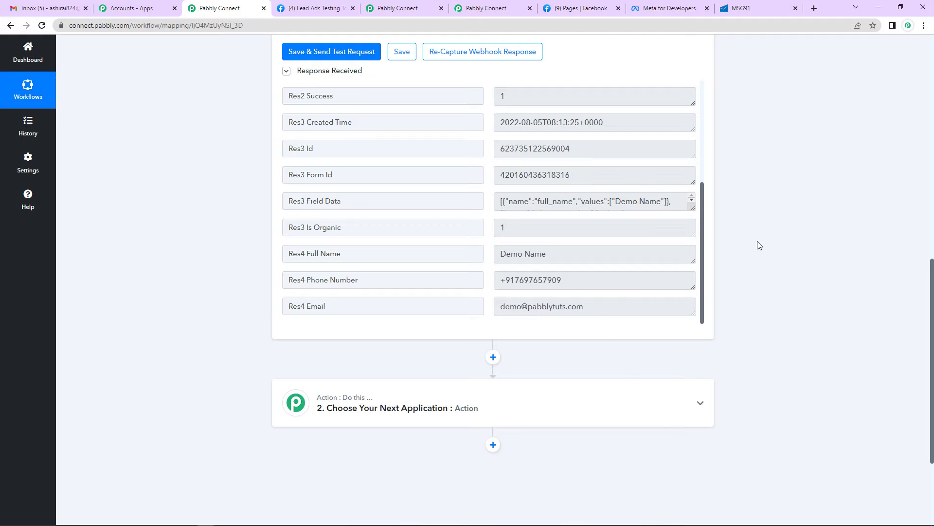
scroll(502, 254, down, 1)
scroll(503, 253, down, 3)
- Add an MSG91 action step with the Send Campaign event and begin connecting an account
click(358, 262)
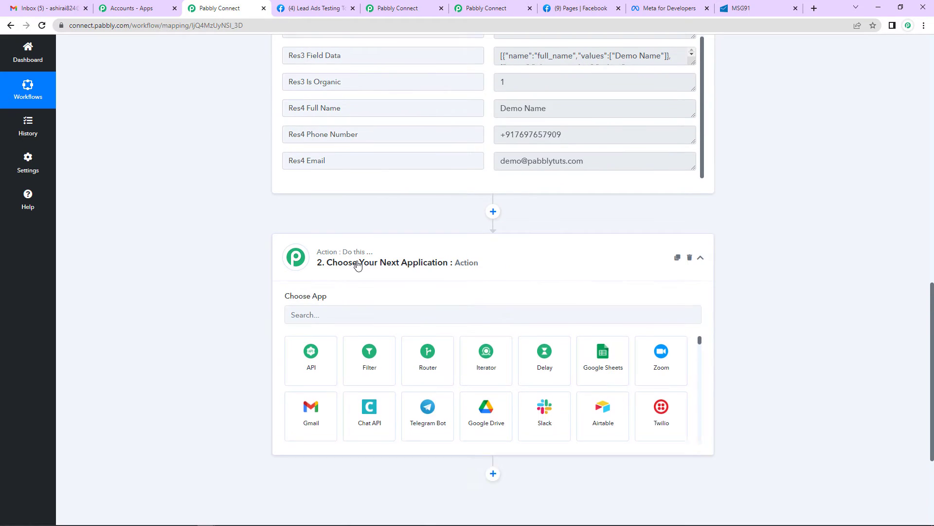
click(334, 312)
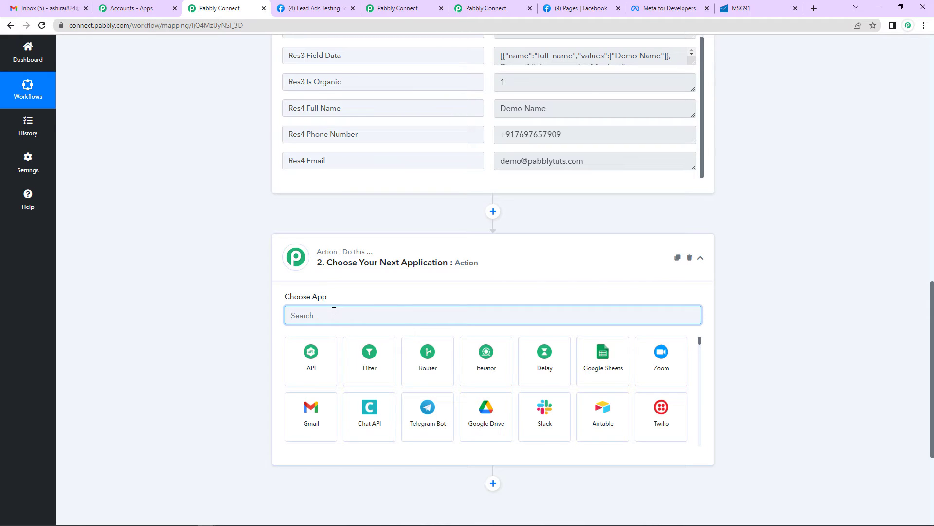
text(MS)
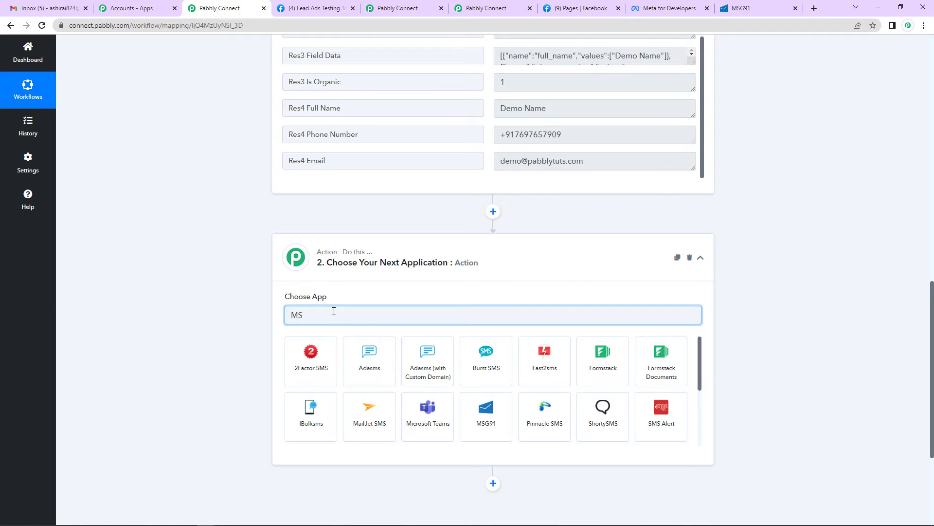
click(486, 411)
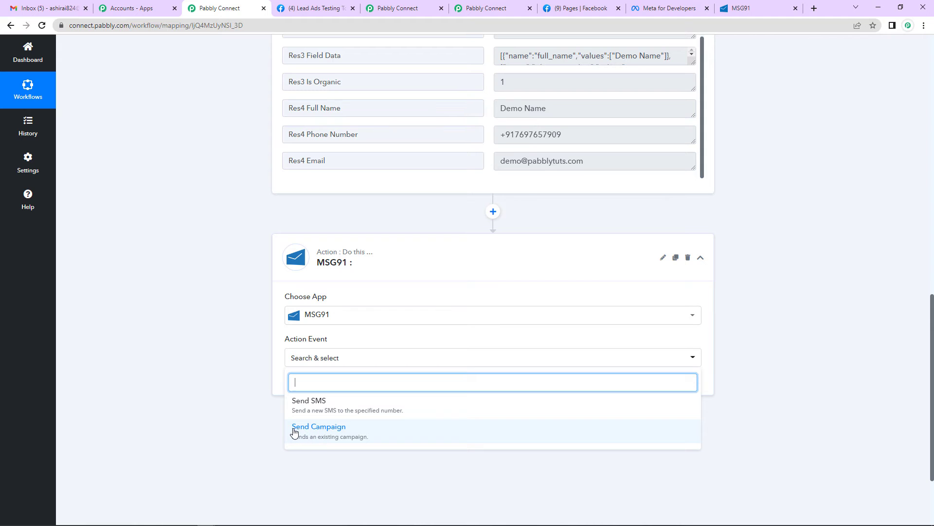
click(333, 431)
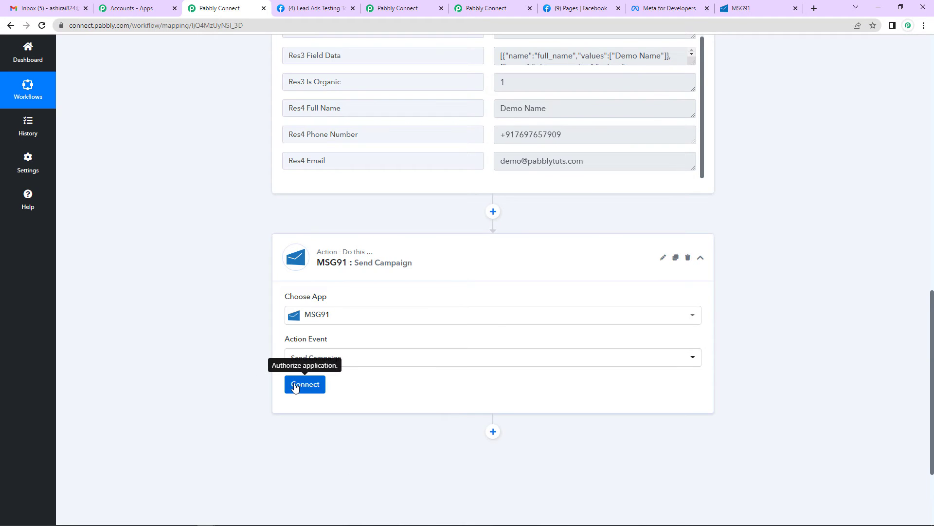
click(297, 386)
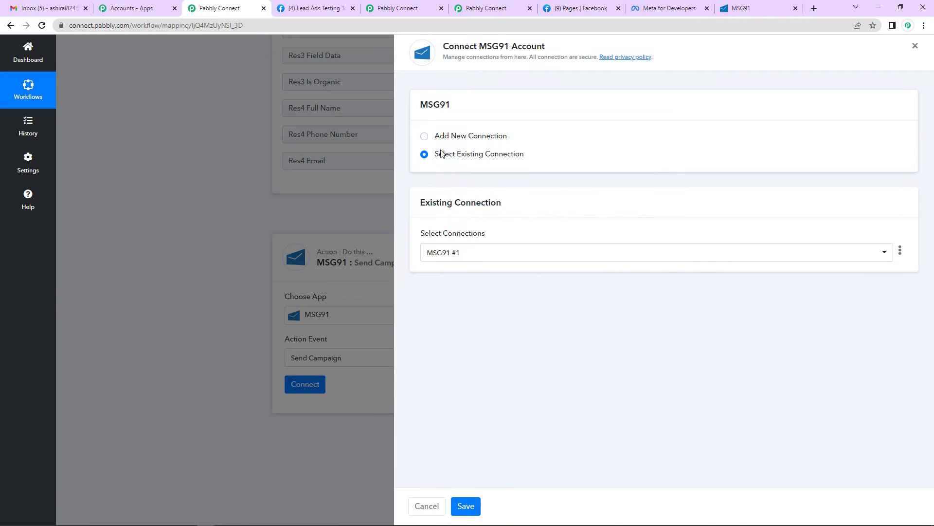
- Choose Add New Connection for MSG91, then switch to the MSG91 browser tab
click(426, 137)
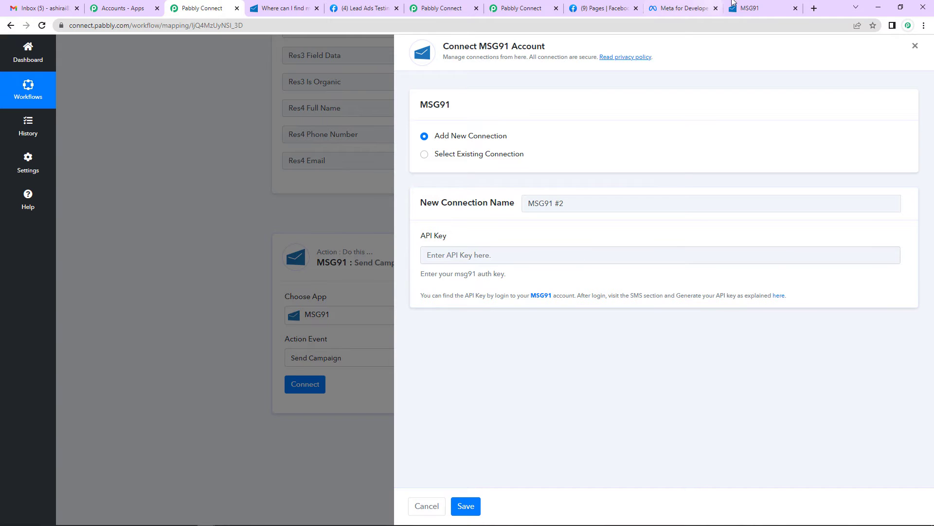
key(ctrl+9)
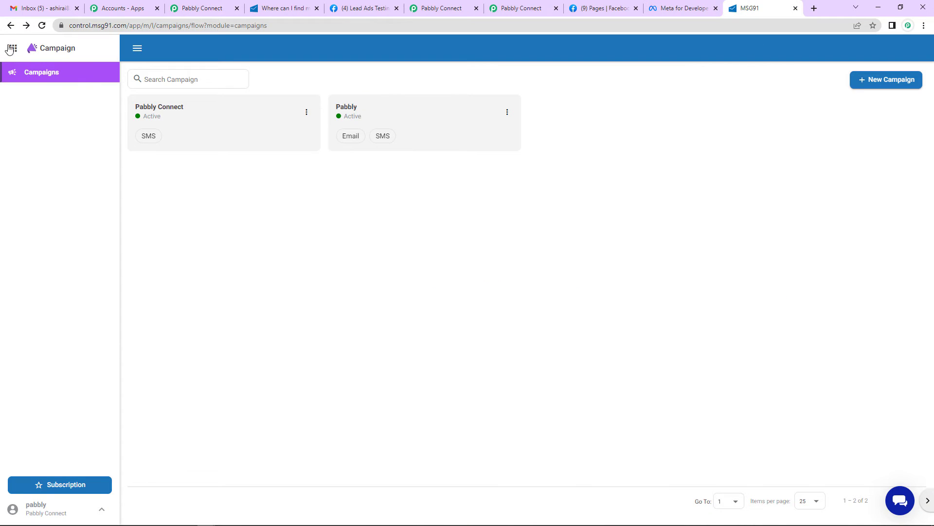
- Open the authkey settings from MSG91's One API SMS panel
click(13, 49)
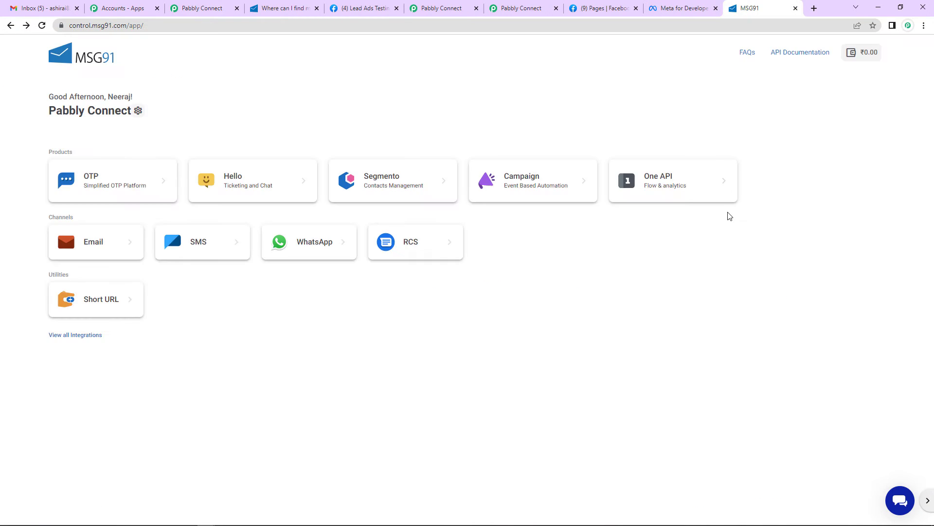
click(660, 180)
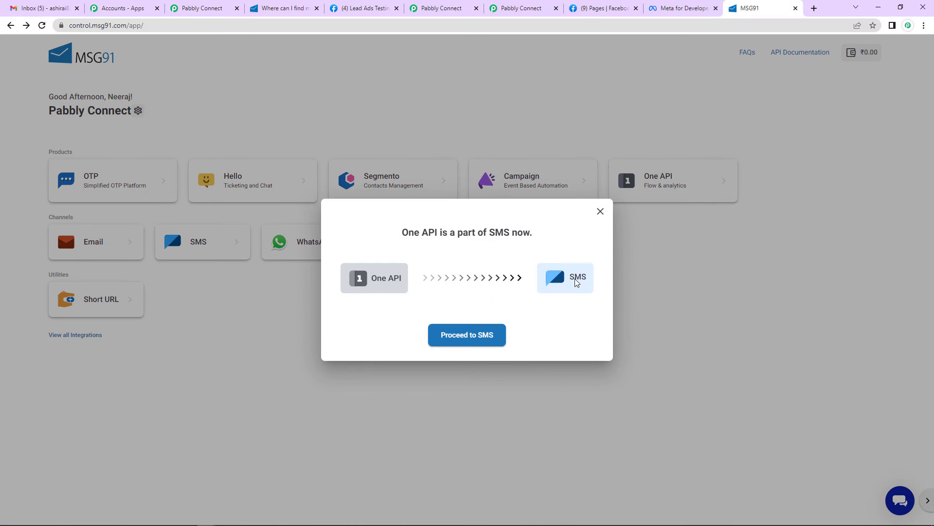
click(451, 341)
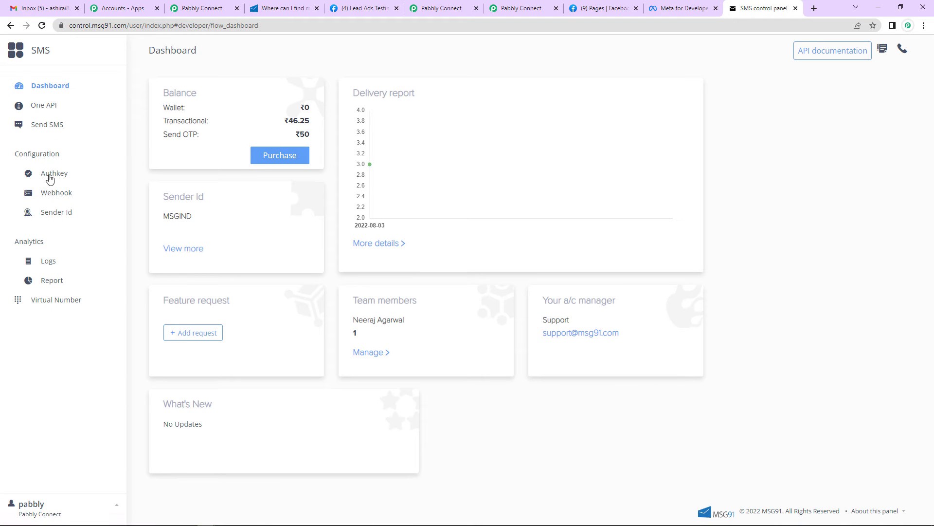
click(51, 175)
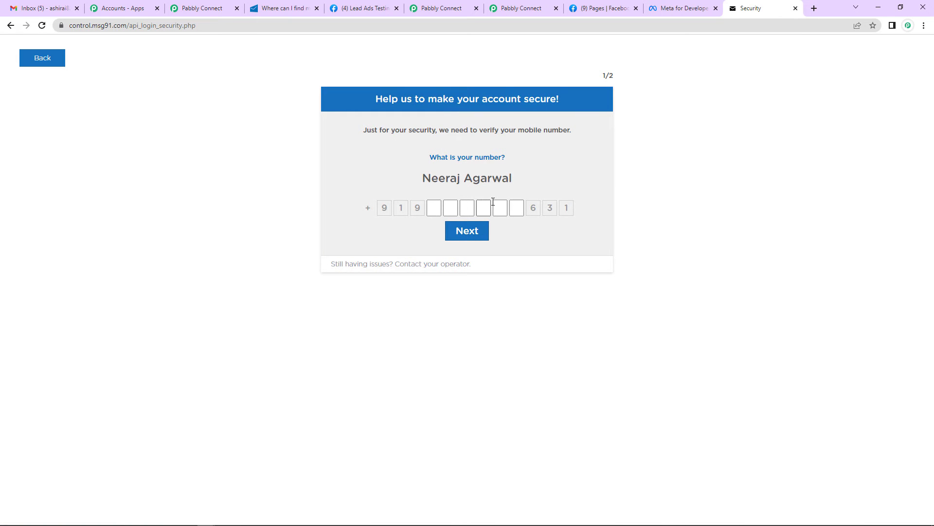
- Verify the account with the phone number and OTP, then copy the Testing authkey into Pabbly
click(482, 233)
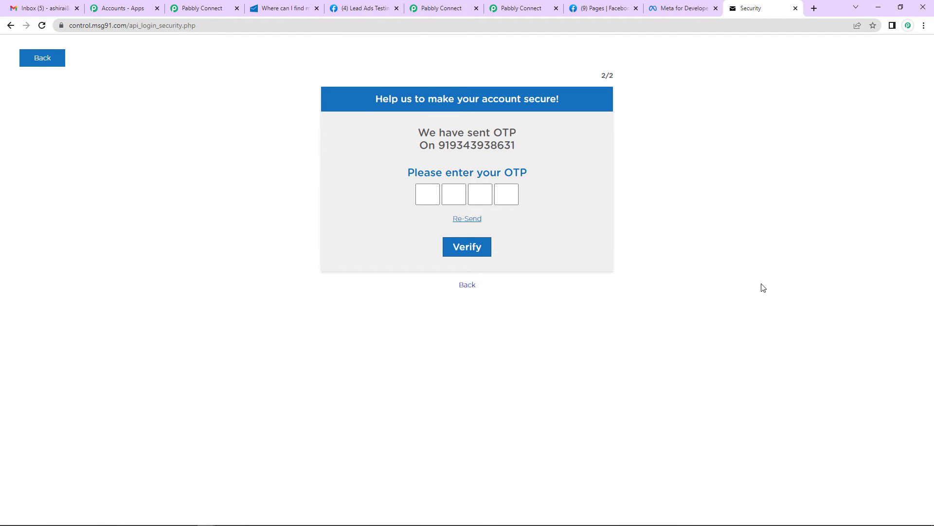
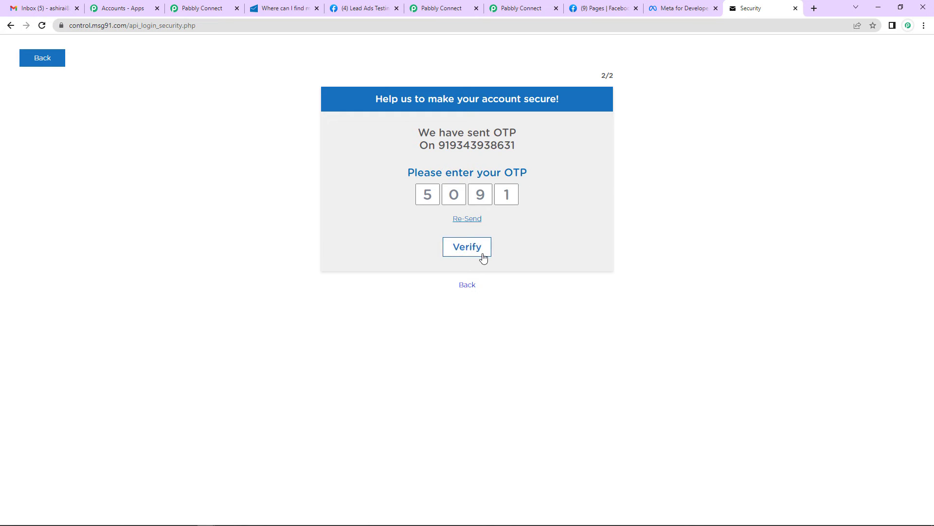
click(482, 253)
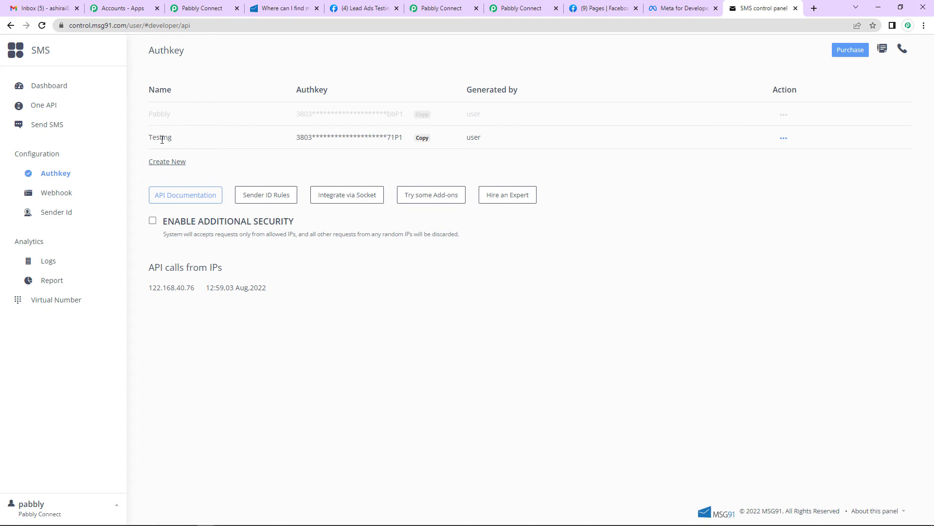
click(422, 138)
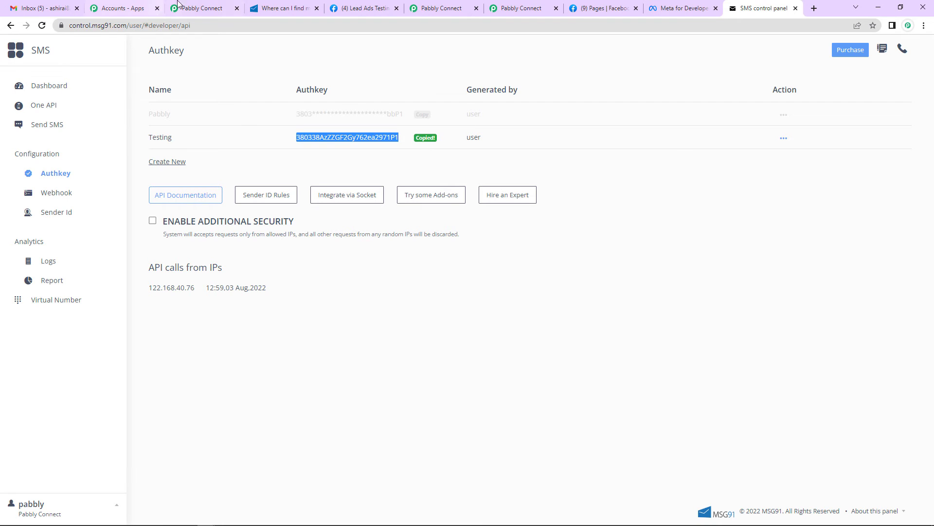
click(199, 8)
click(482, 249)
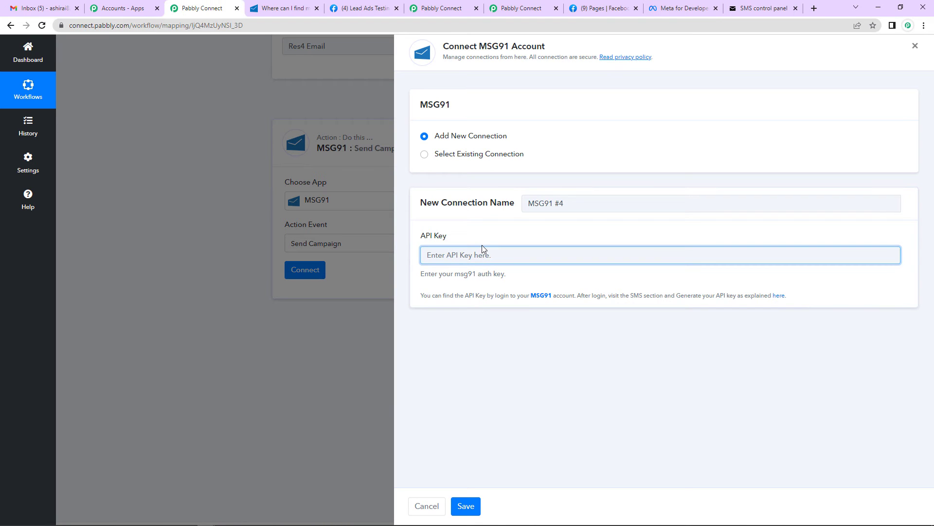
- Paste the Testing authkey as the API Key and save the MSG91 #4 connection
key(ctrl+v)
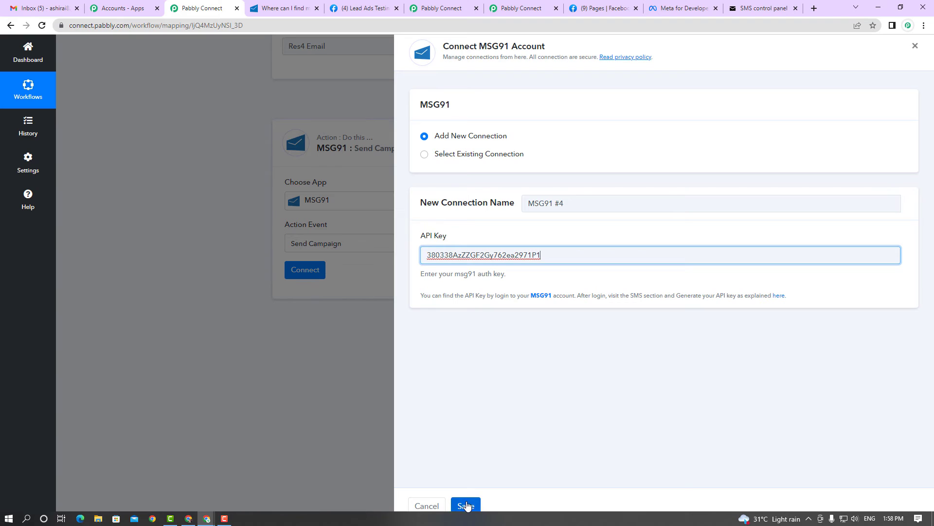
click(466, 506)
scroll(509, 284, up, 3)
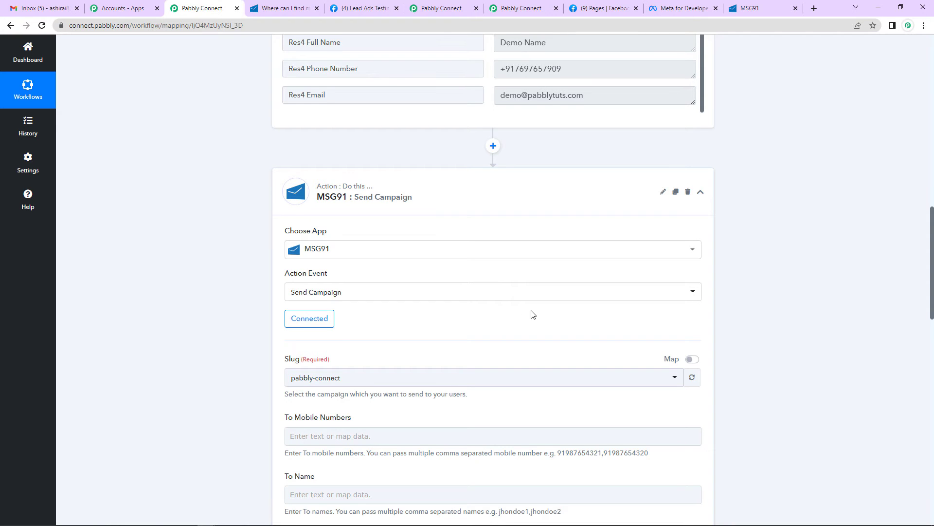
scroll(532, 313, down, 3)
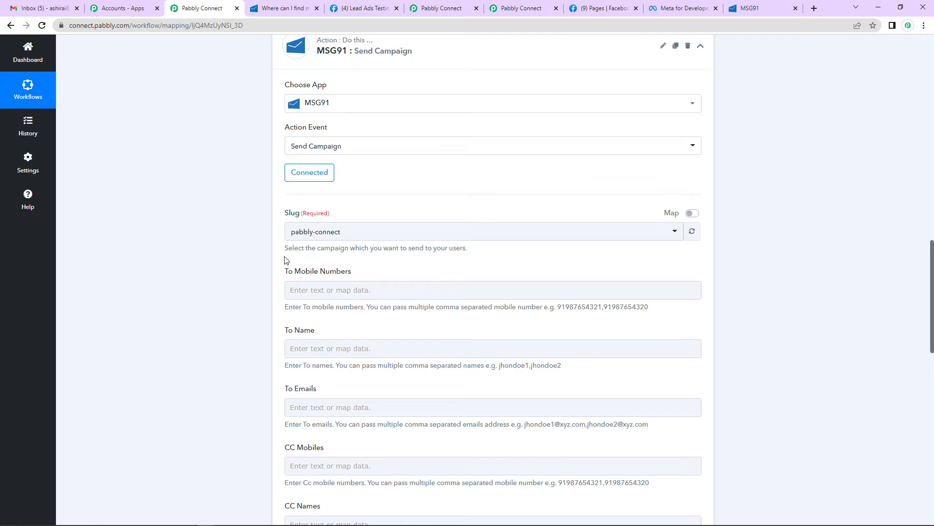
click(752, 8)
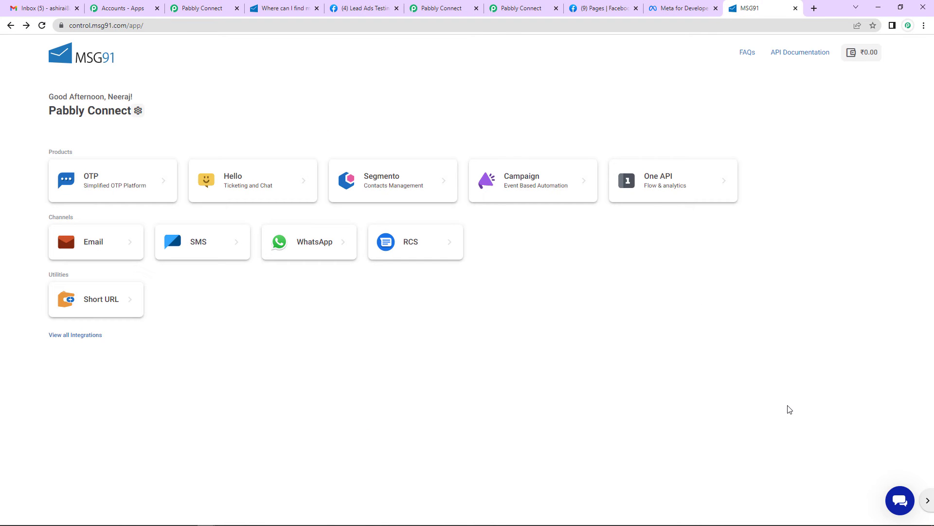
- Review MSG91's Campaigns list showing the Pabbly Connect and Pabbly campaigns
click(520, 181)
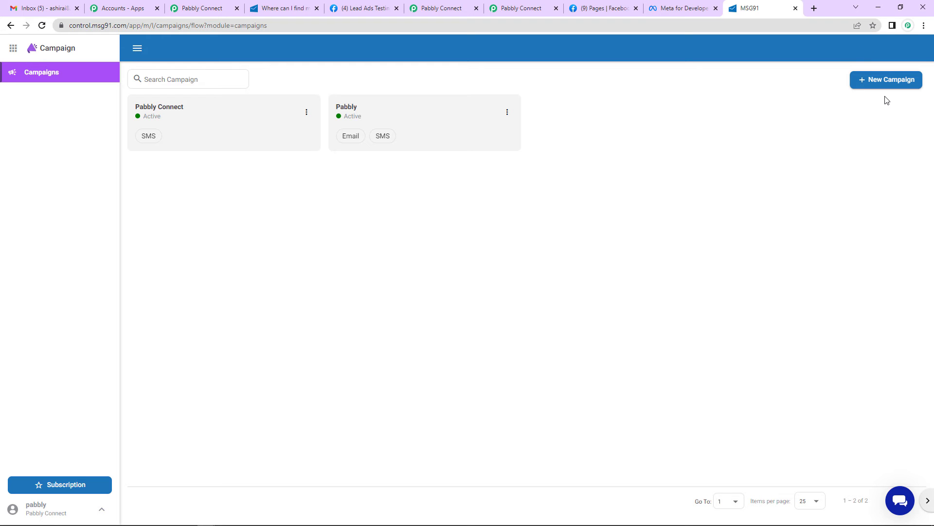
click(202, 10)
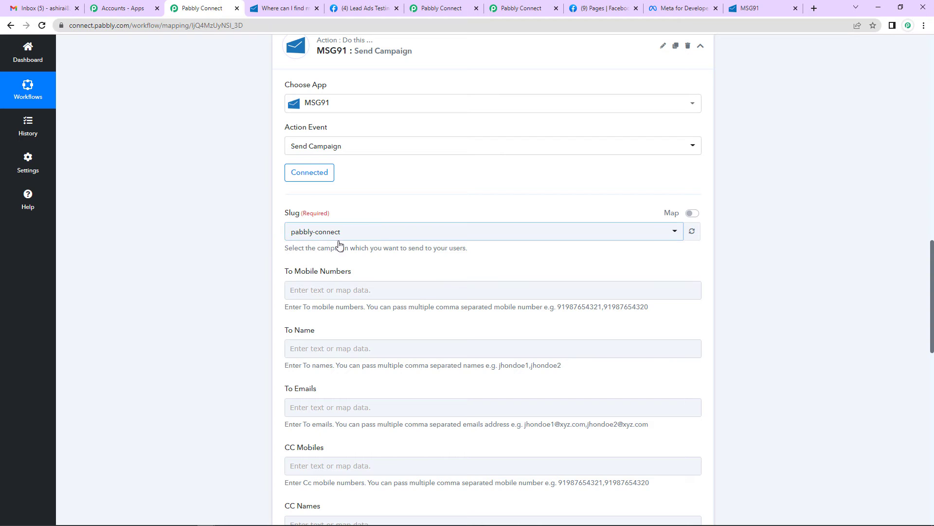
- Paste the test mobile number into To Mobile Numbers
scroll(336, 238, down, 2)
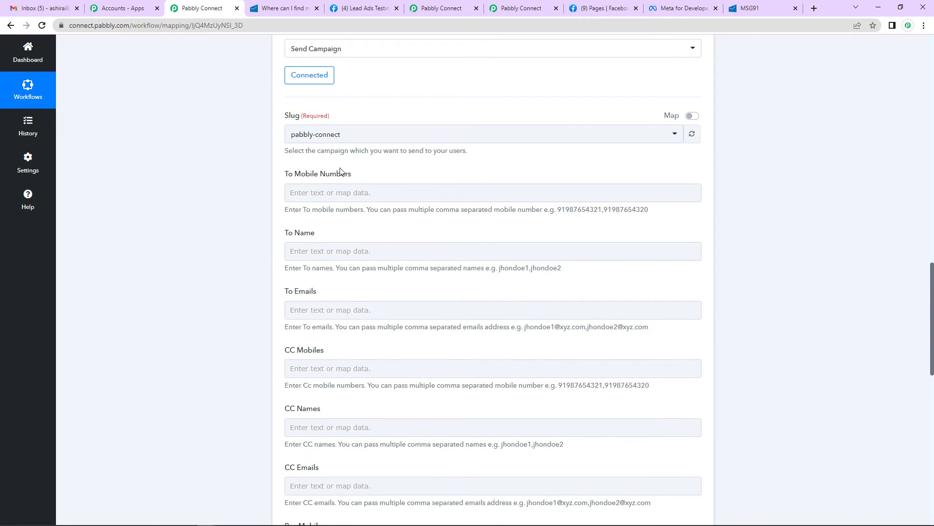
click(349, 193)
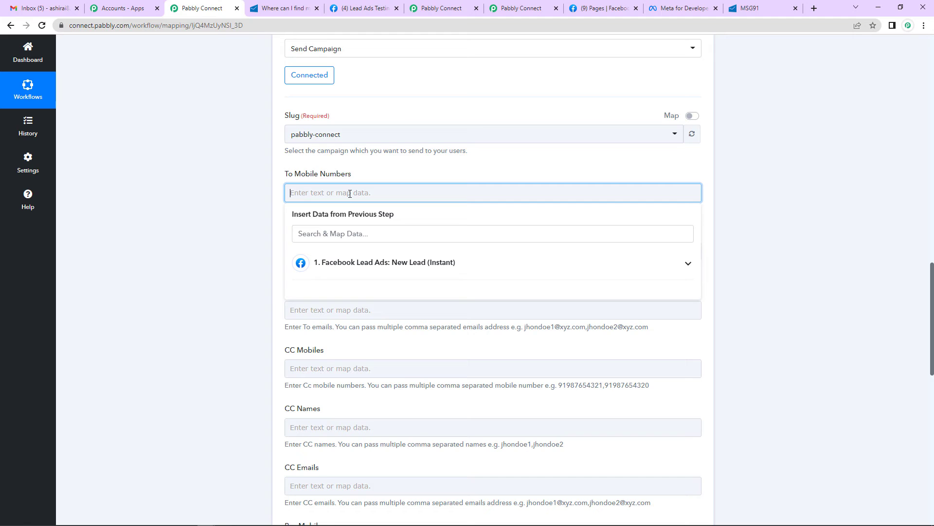
key(ctrl+v)
scroll(229, 281, up, 1)
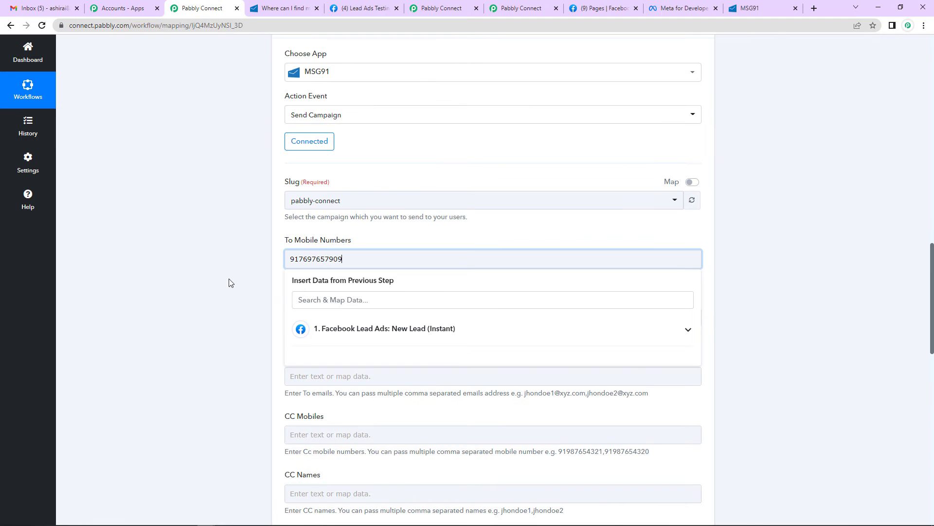
click(233, 282)
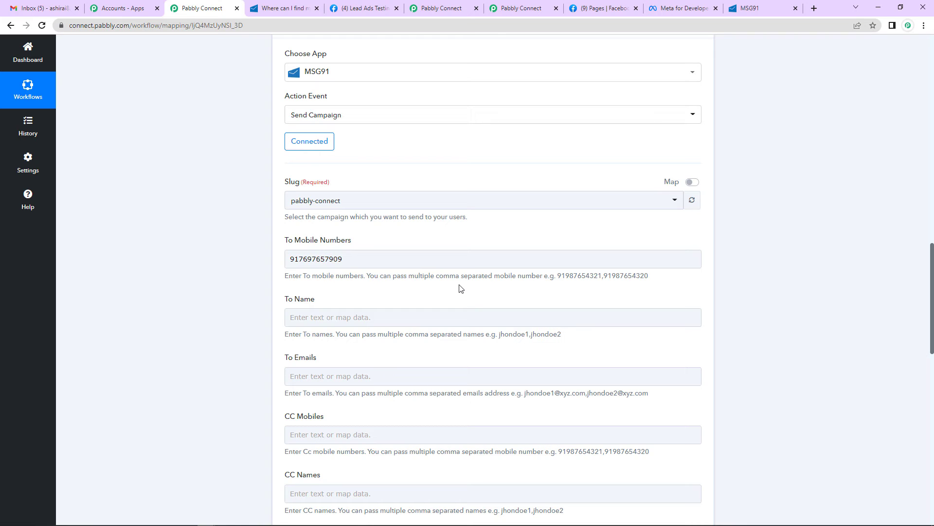
scroll(182, 300, down, 3)
- Enter 'DummyTest' as the To Name and open mapping for the Name custom field
click(328, 152)
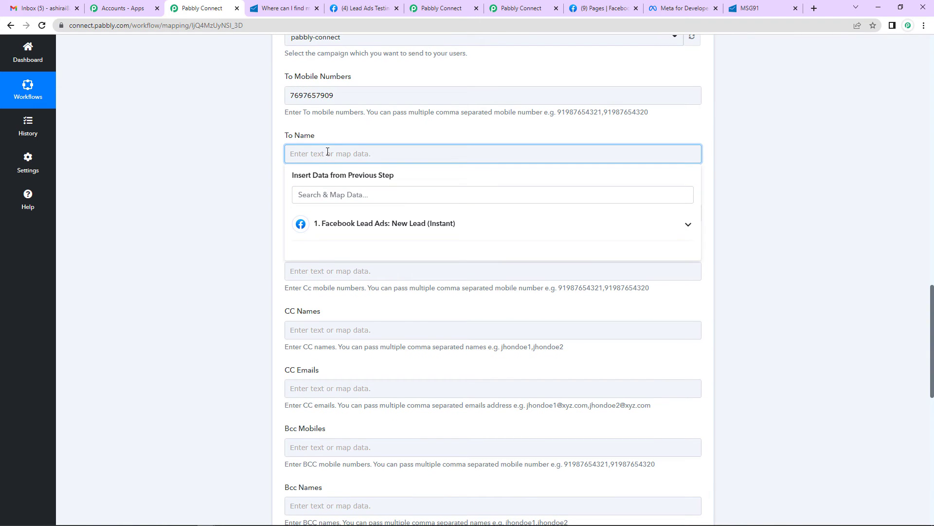
text(DummyTest)
scroll(244, 223, down, 6)
scroll(244, 226, down, 1)
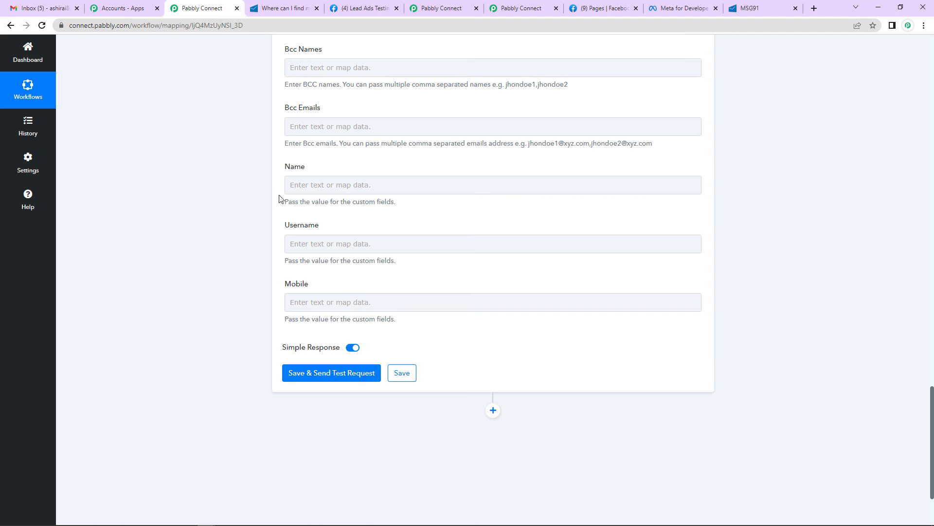
click(304, 307)
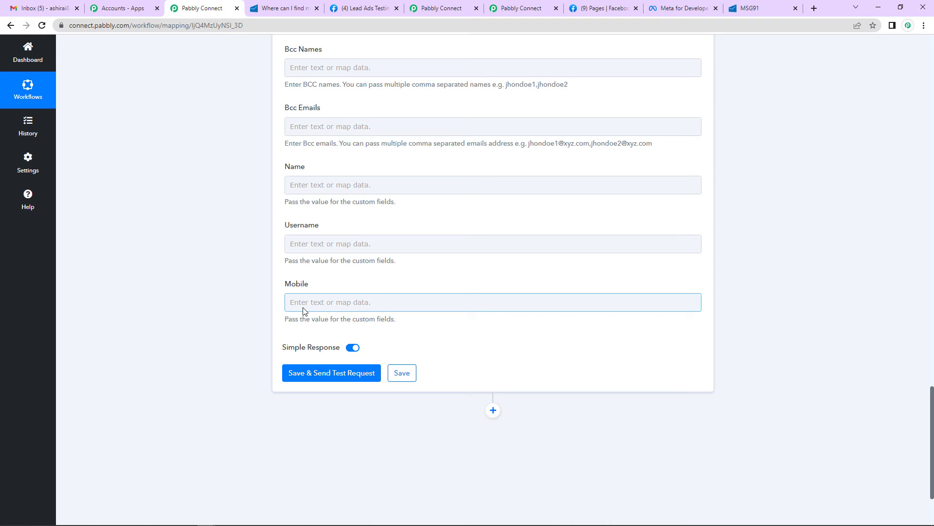
click(322, 184)
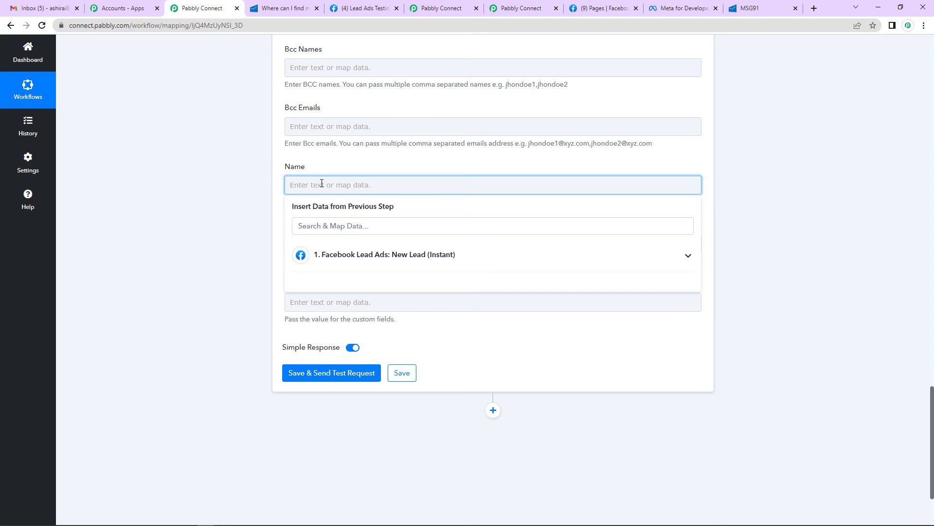
- Map the Facebook lead's Full Name into the Name and Username custom fields
click(348, 256)
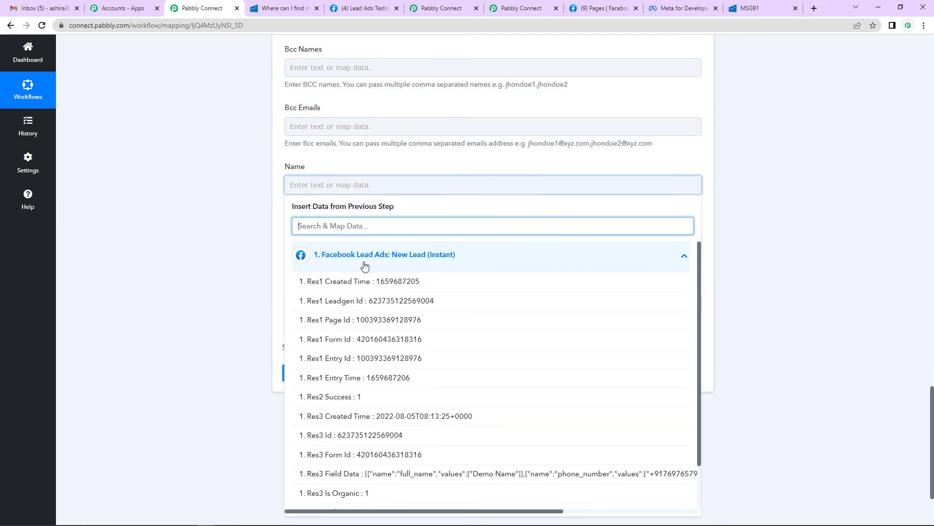
text(name)
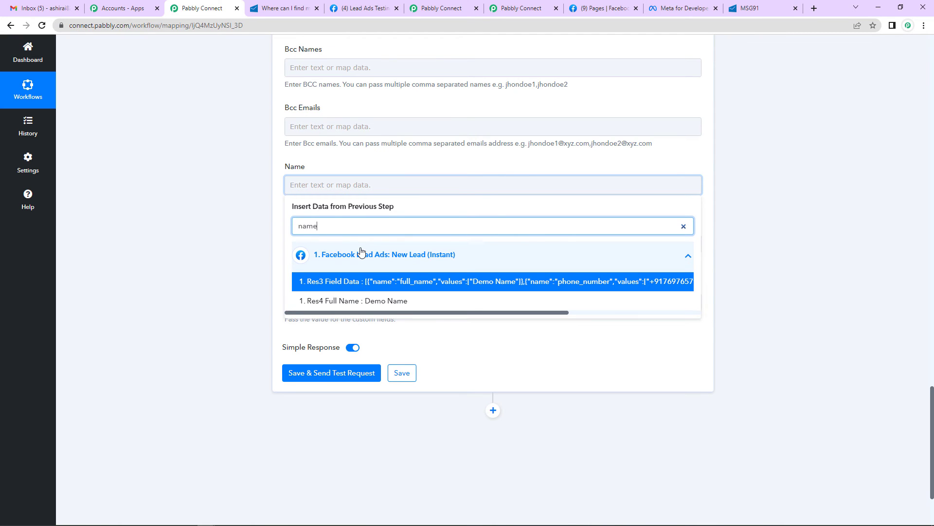
click(343, 302)
click(267, 273)
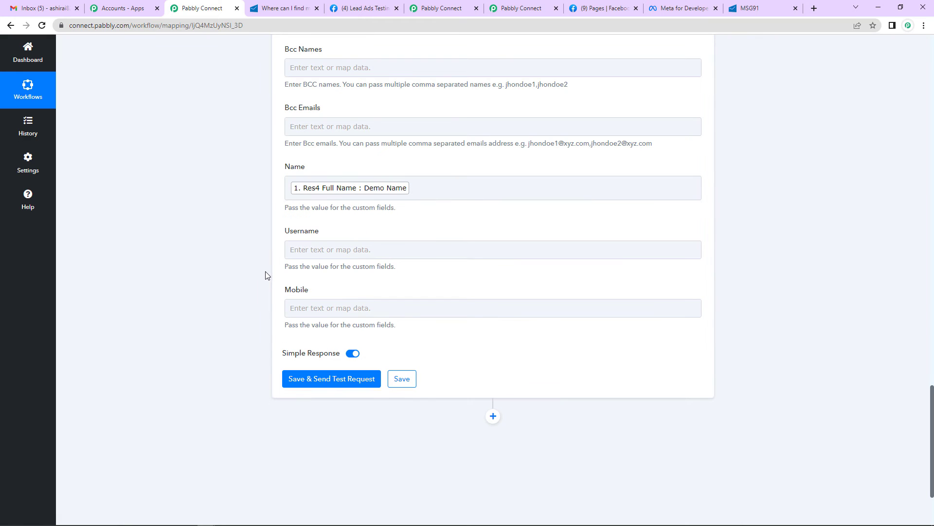
click(333, 248)
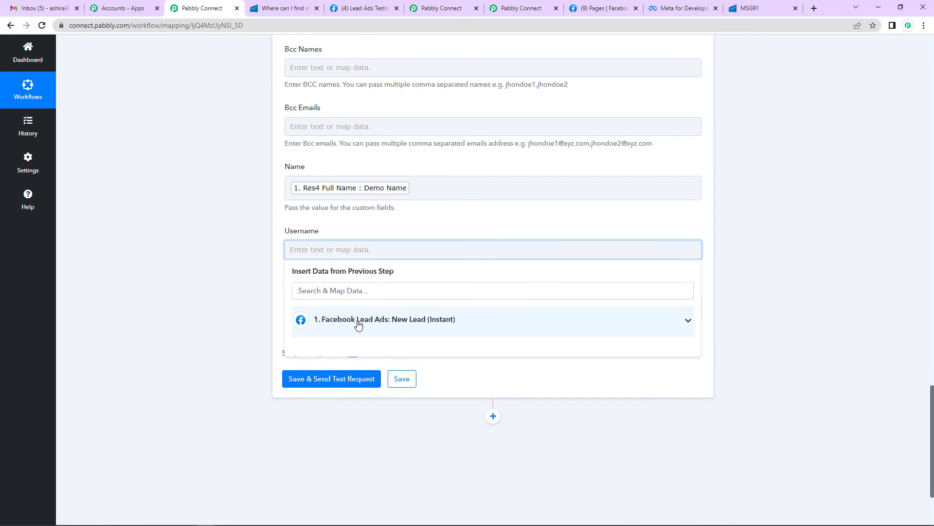
click(358, 321)
text(name)
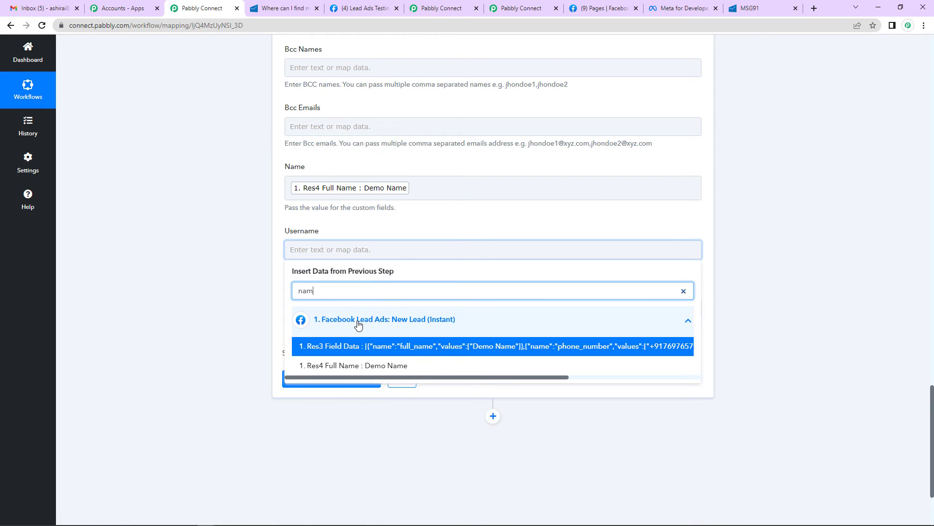
click(369, 370)
click(223, 285)
- Map the Facebook lead's Phone Number into the Mobile custom field
scroll(223, 286, down, 2)
click(331, 214)
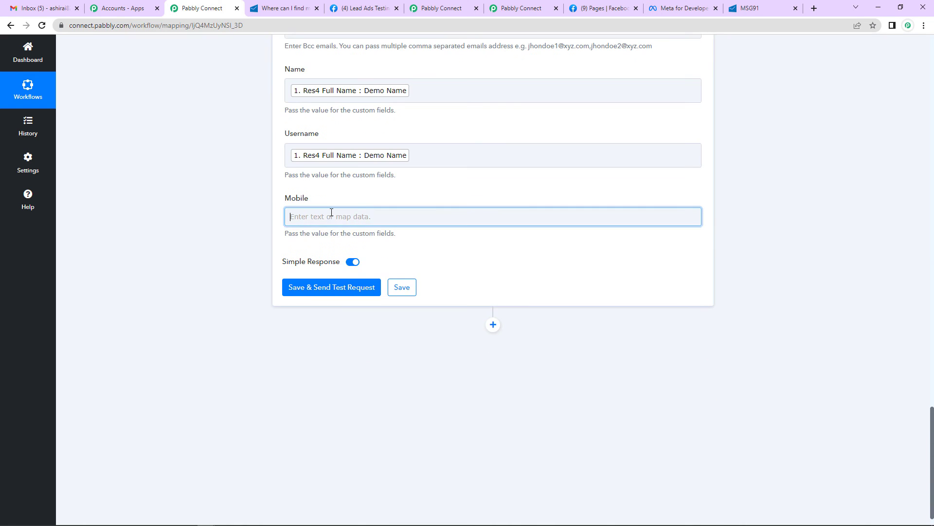
click(384, 286)
text(phone)
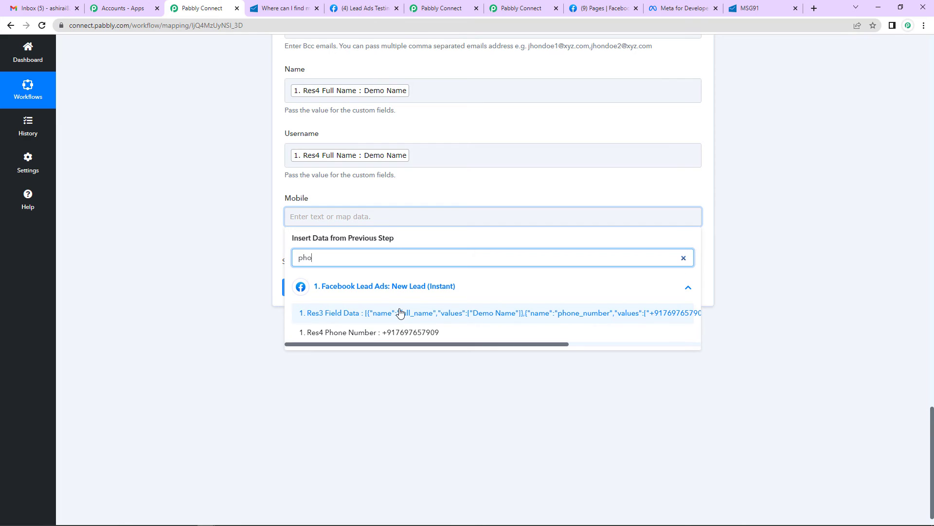
click(398, 332)
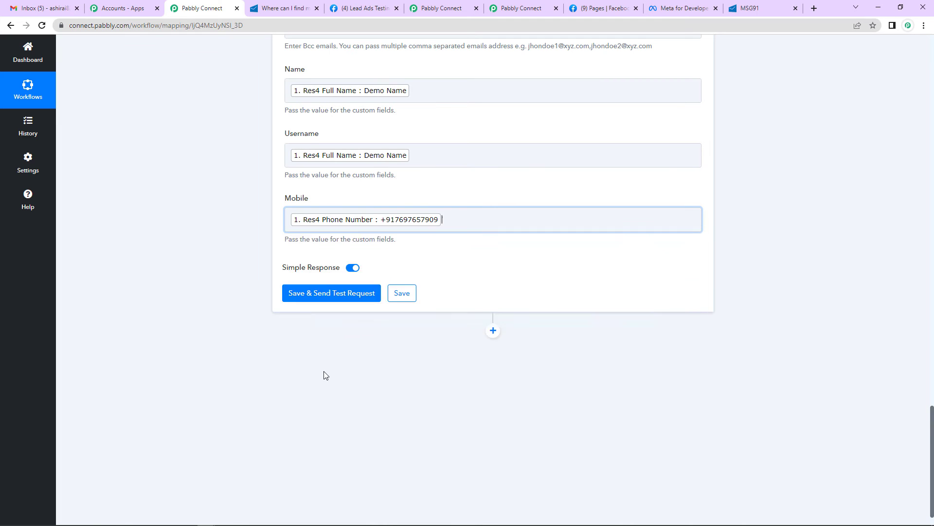
click(198, 303)
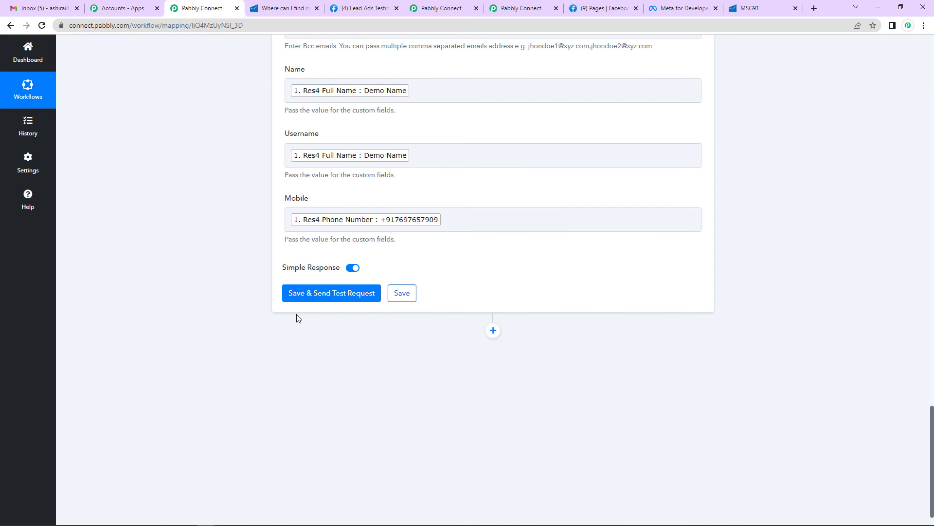
- Save and send a test request, confirming the 'queued successfully' success response
click(344, 269)
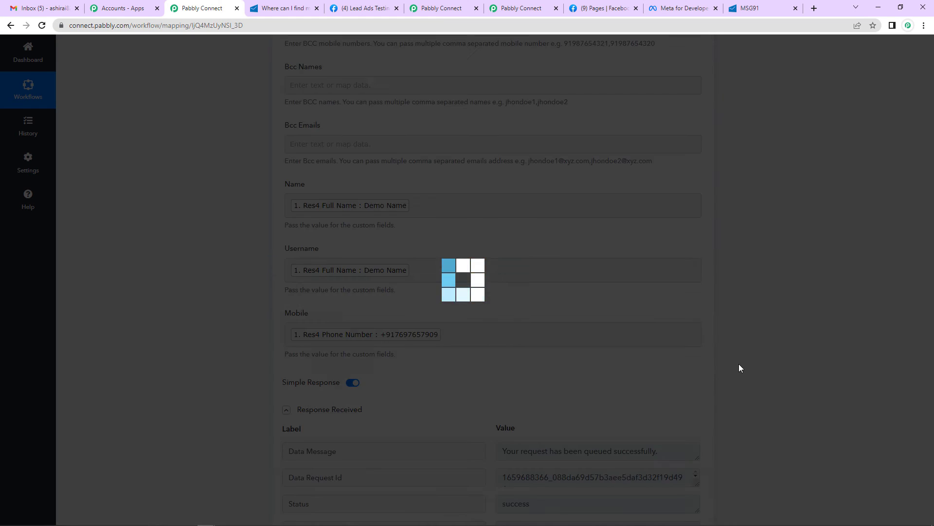
scroll(763, 360, down, 5)
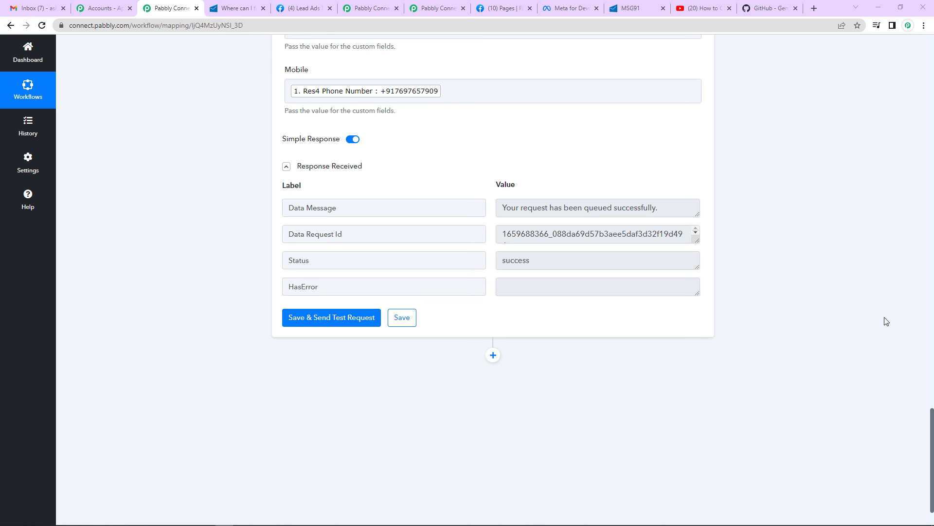
- Open the Lead Ads Testing Tool and select the Grocery Store page
click(565, 10)
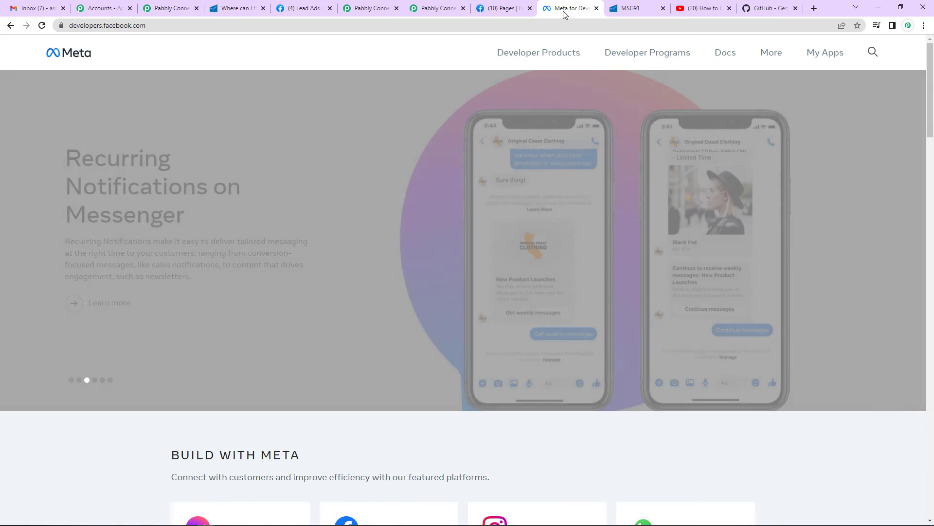
click(829, 55)
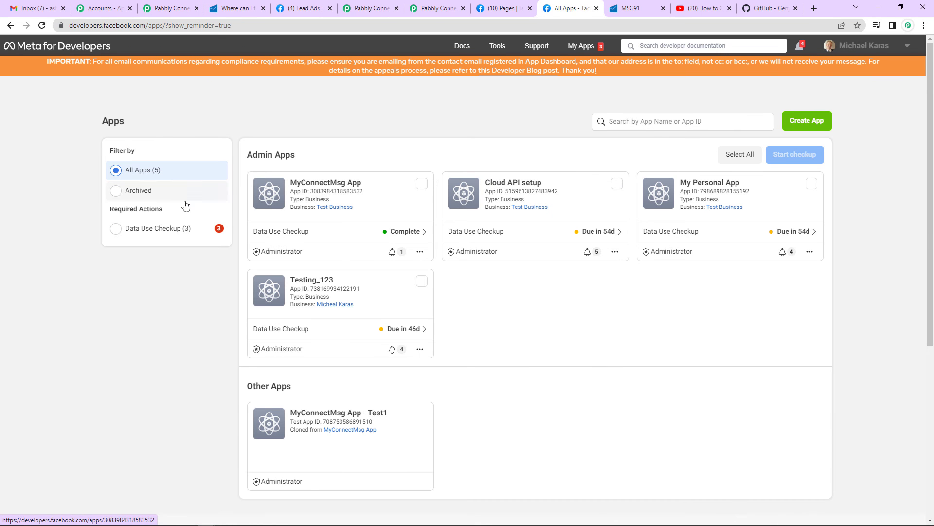
click(497, 46)
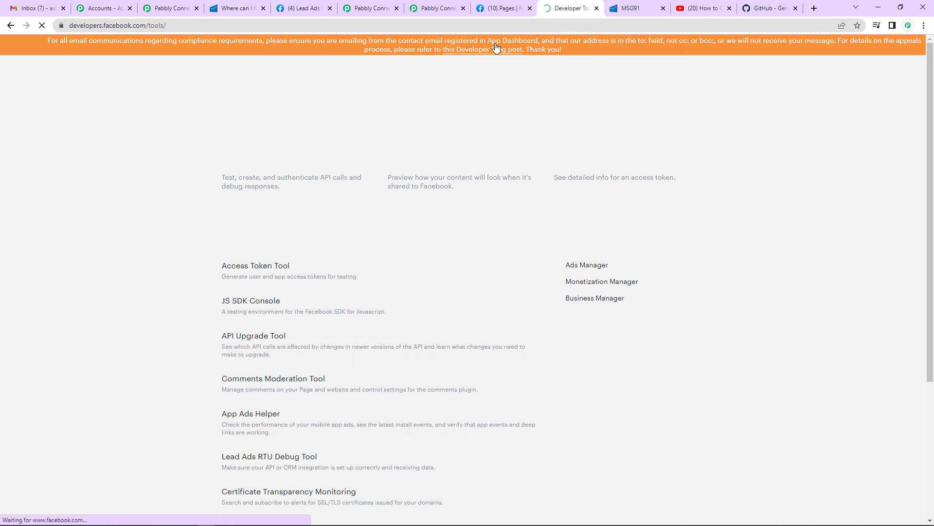
scroll(326, 273, down, 4)
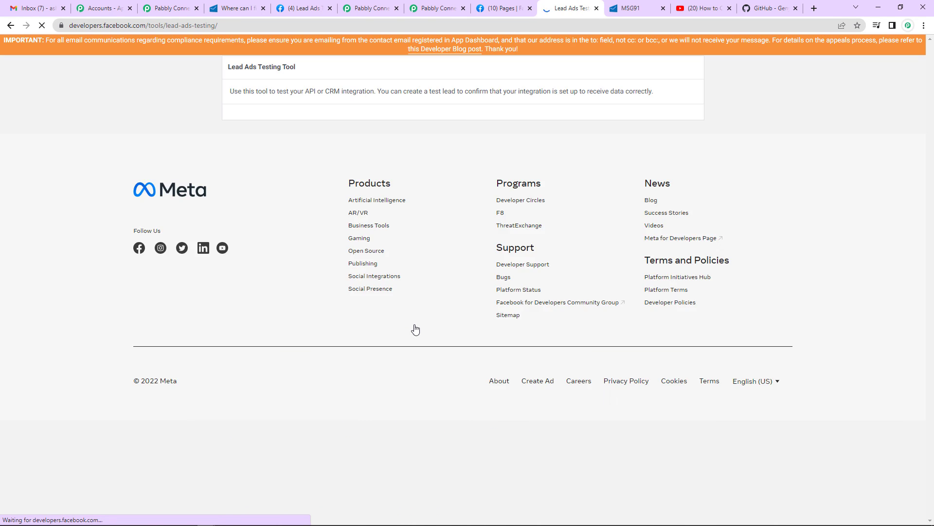
click(345, 143)
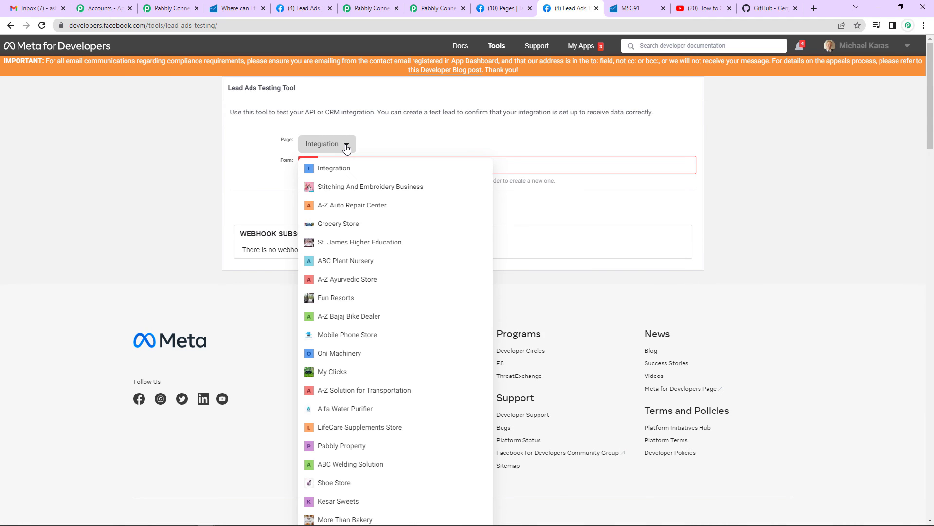
click(341, 227)
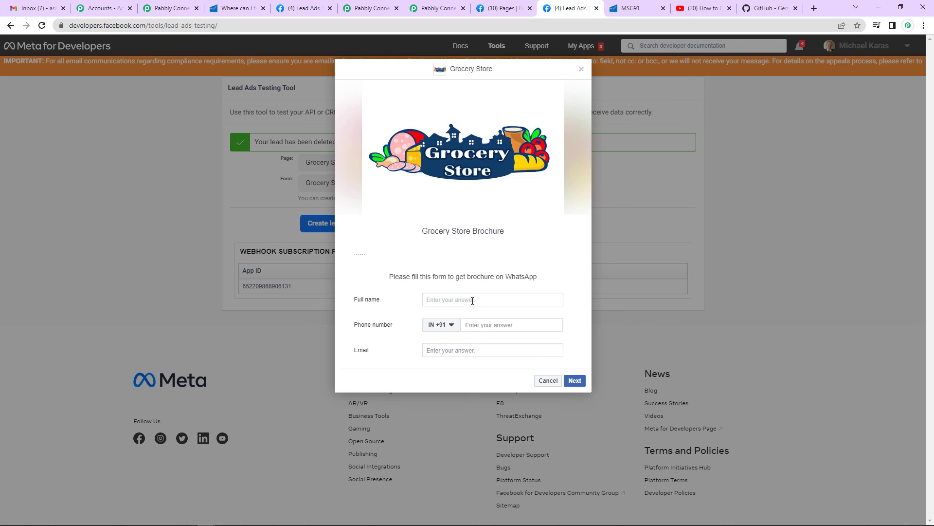
- Fill the lead form with full name 'Testing123', the test phone number and email, then submit
click(473, 300)
text(Testing123)
click(490, 325)
key(ctrl+v)
click(496, 350)
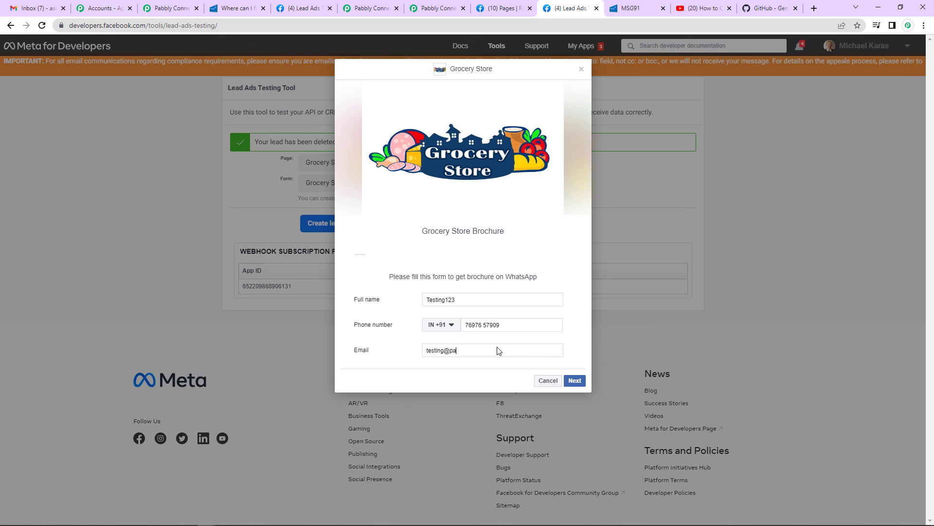
click(576, 381)
click(574, 298)
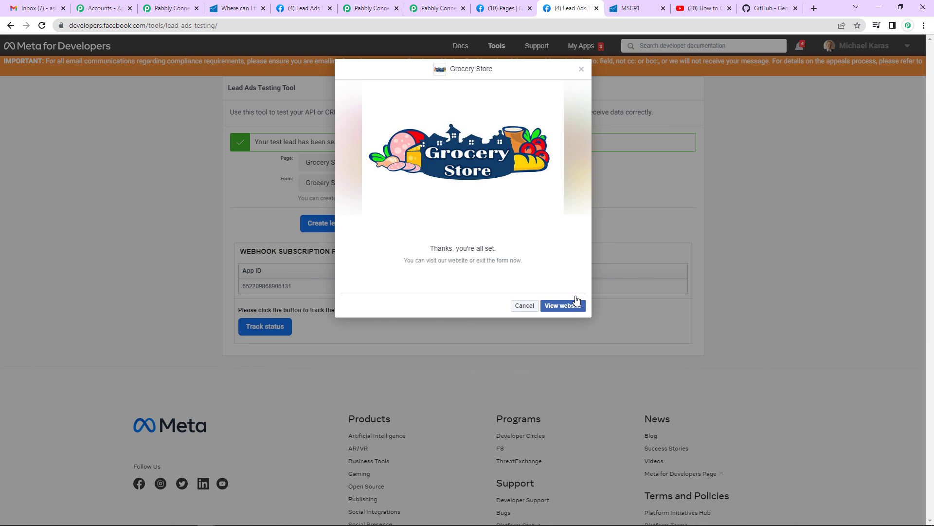
- Back in Pabbly Connect, scroll to the top and collapse the Facebook Lead Ads trigger step
click(168, 10)
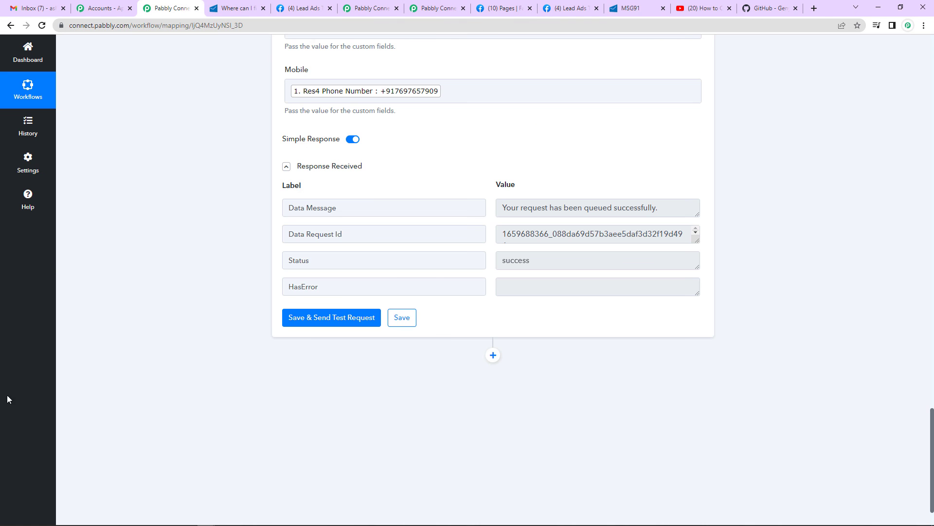
scroll(782, 175, up, 18)
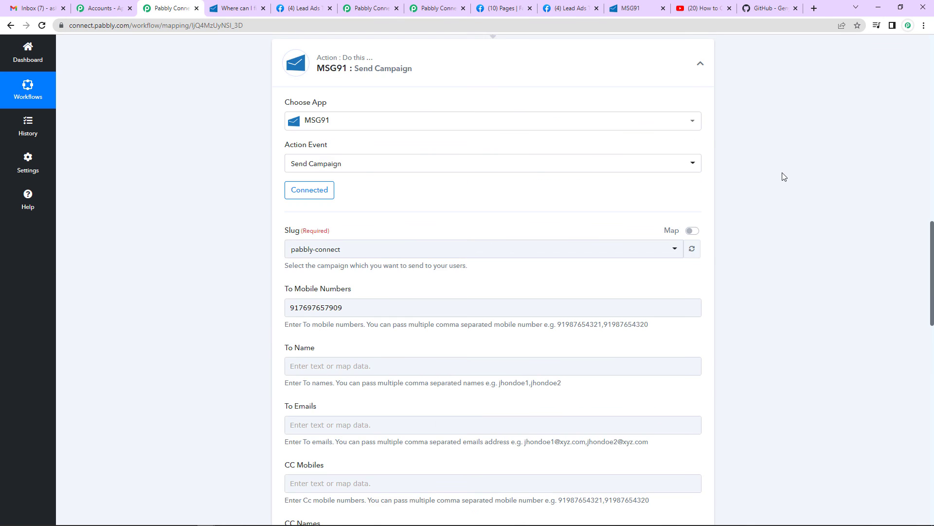
scroll(798, 182, up, 15)
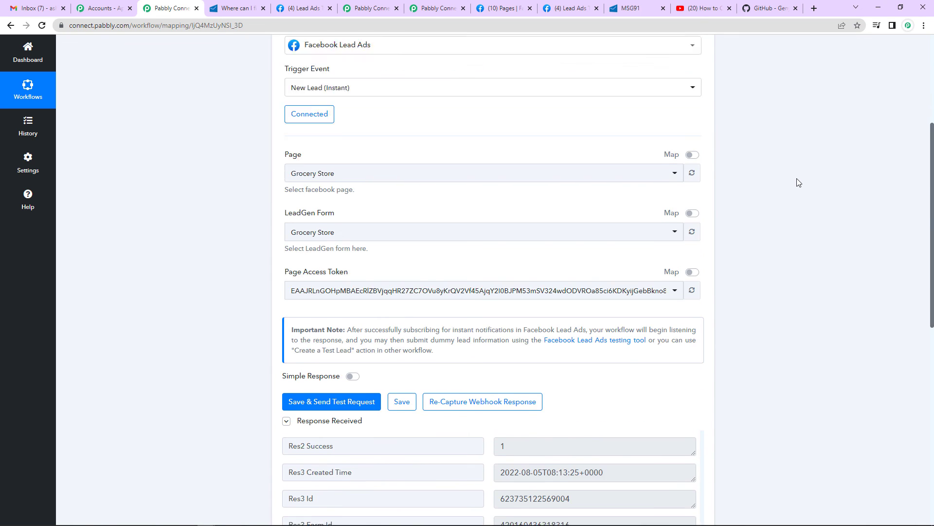
scroll(798, 182, up, 5)
click(701, 174)
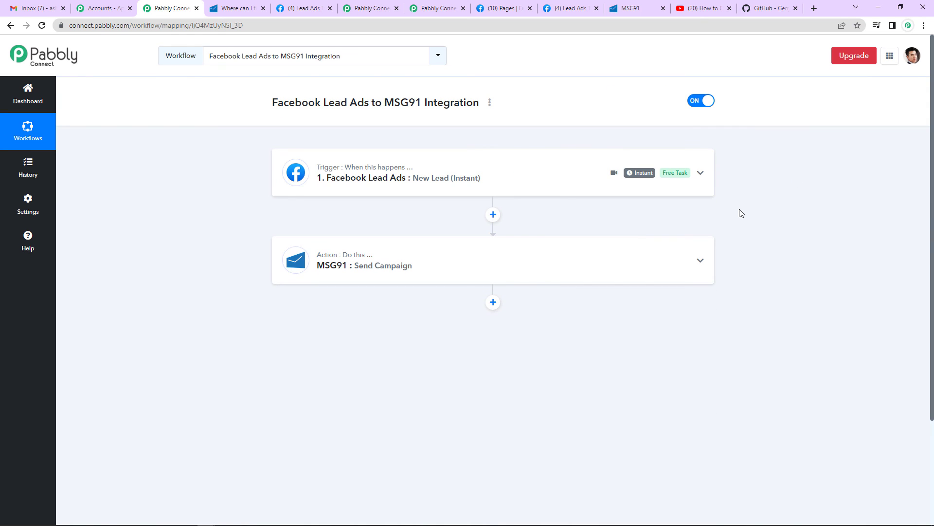